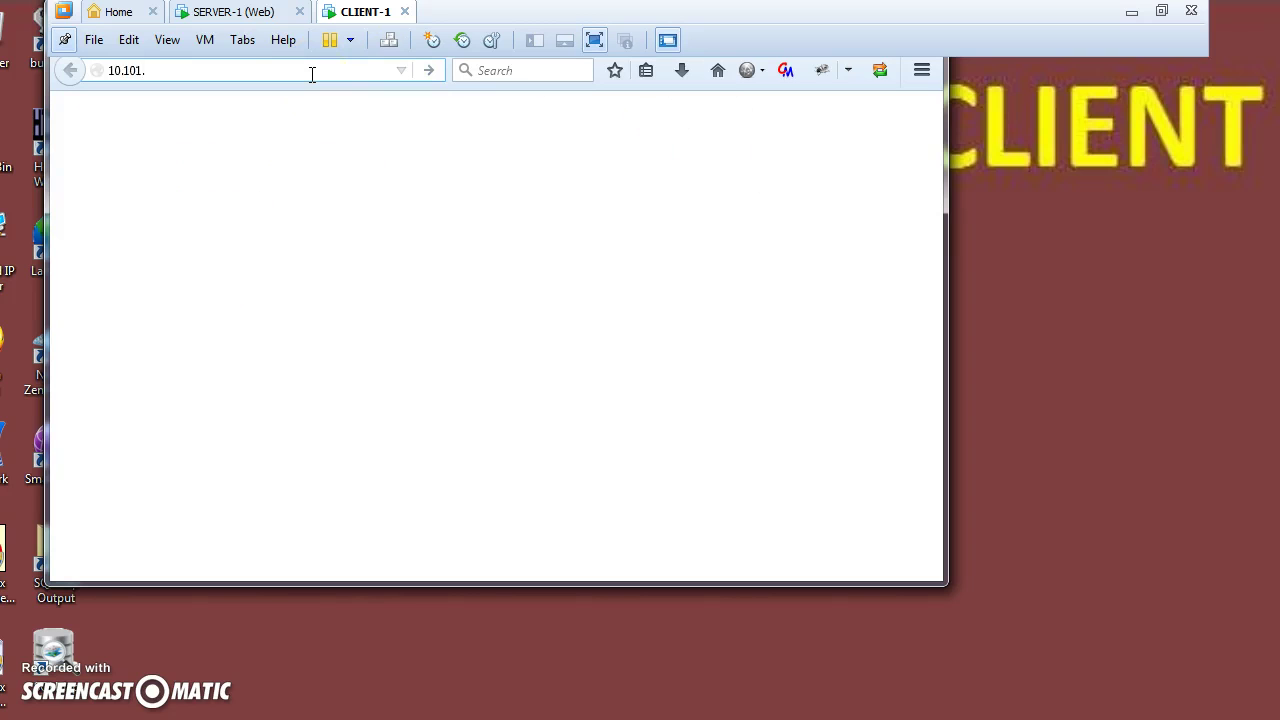
Load the Samurai Dojo-Basic Home page from history and launch Advanced Cookie Manager from the toolbar.
click(228, 108)
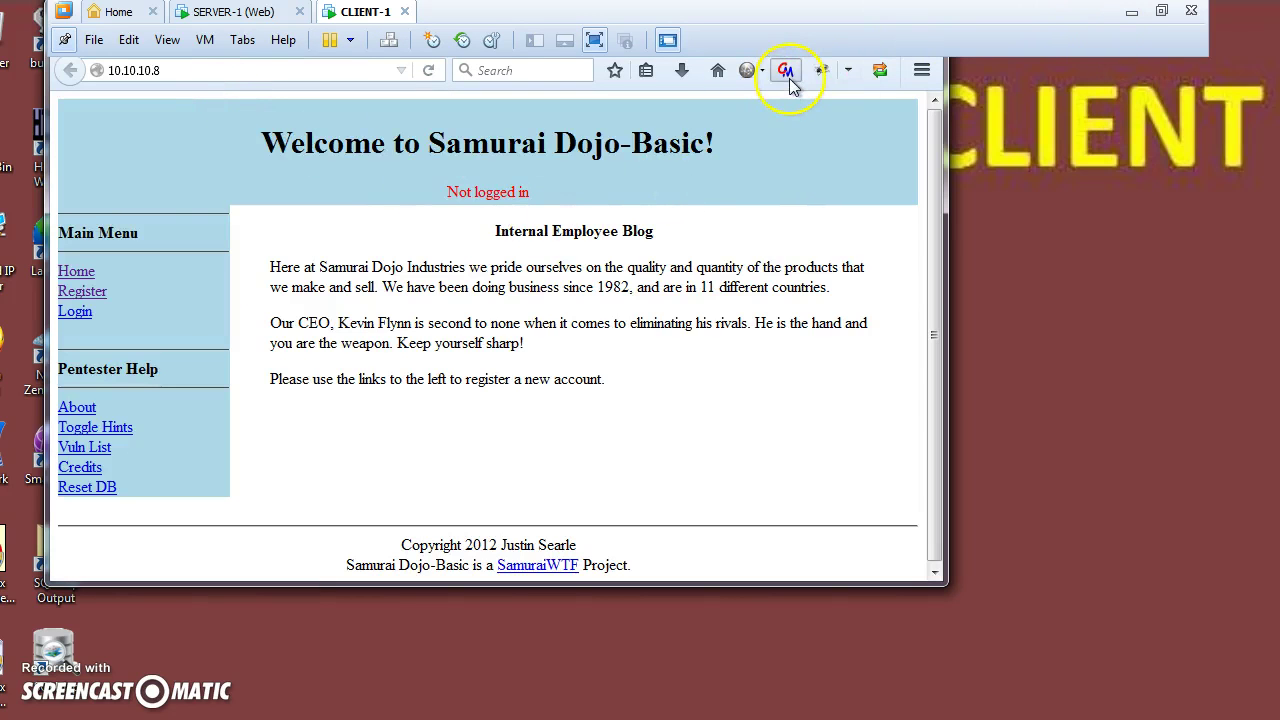
click(784, 72)
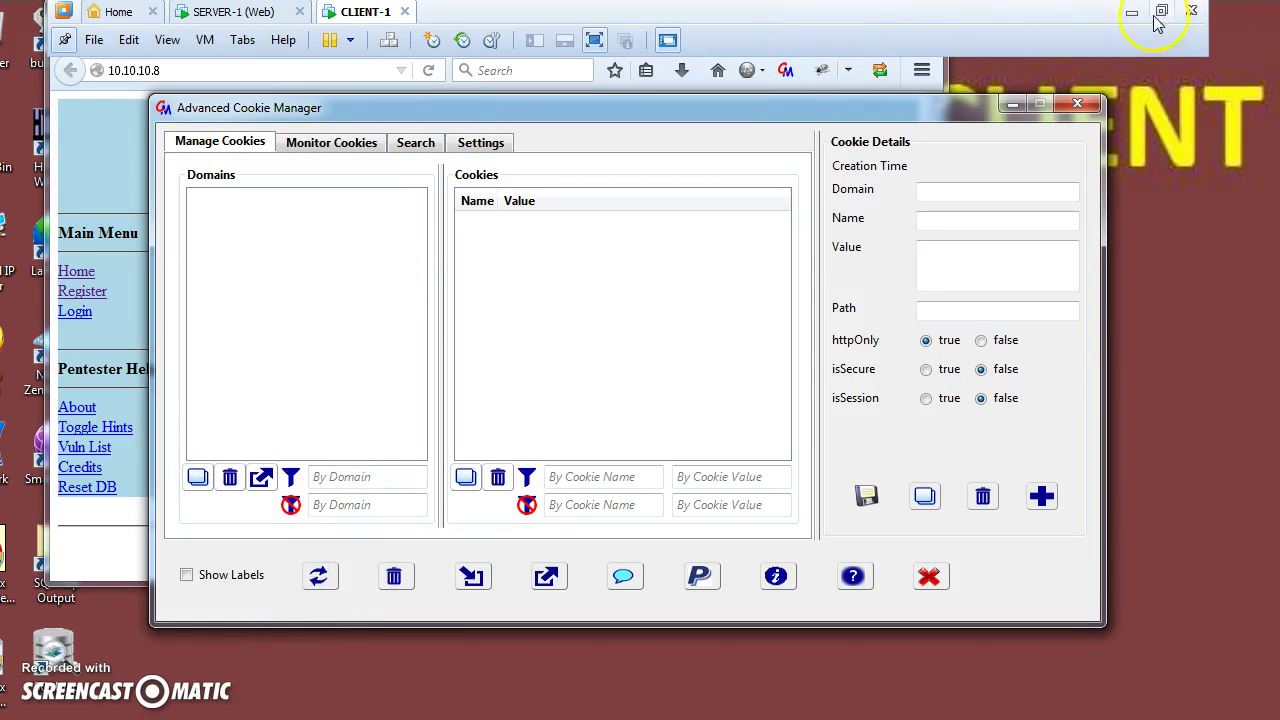
Switch between windows and take the virtual machine out of full screen and back.
click(540, 280)
key(alt+Tab)
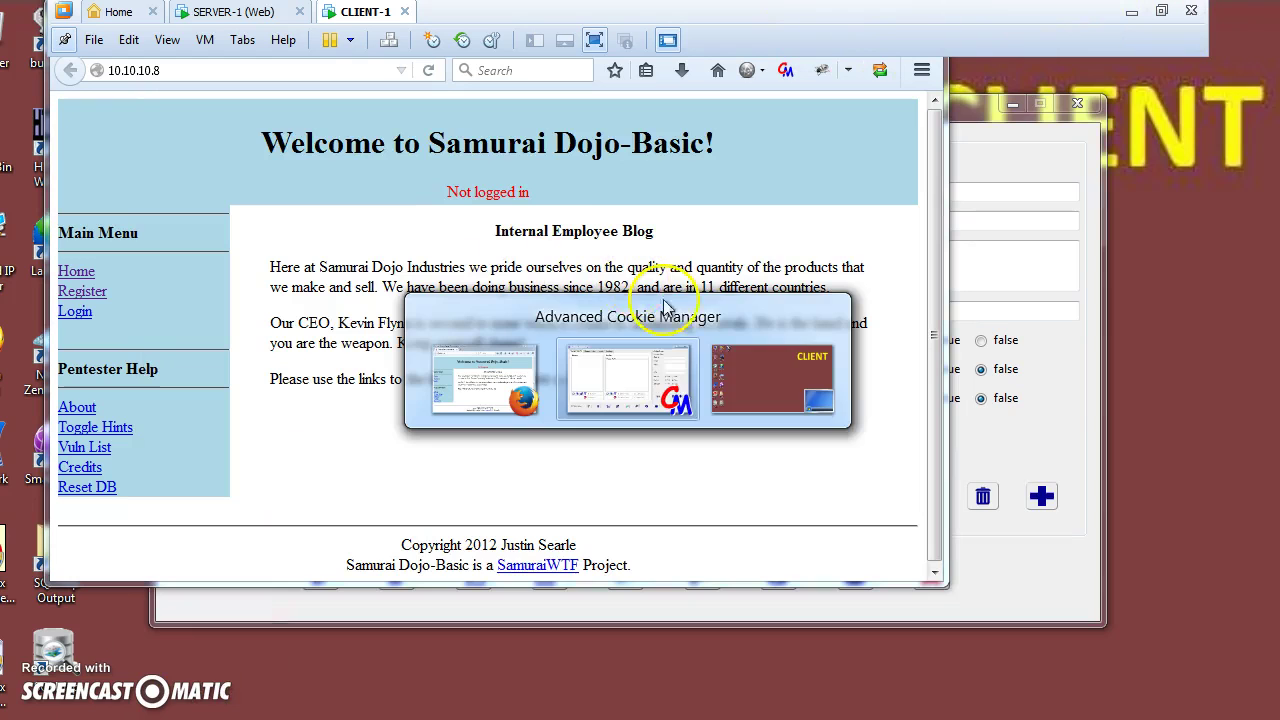
click(780, 392)
click(1165, 12)
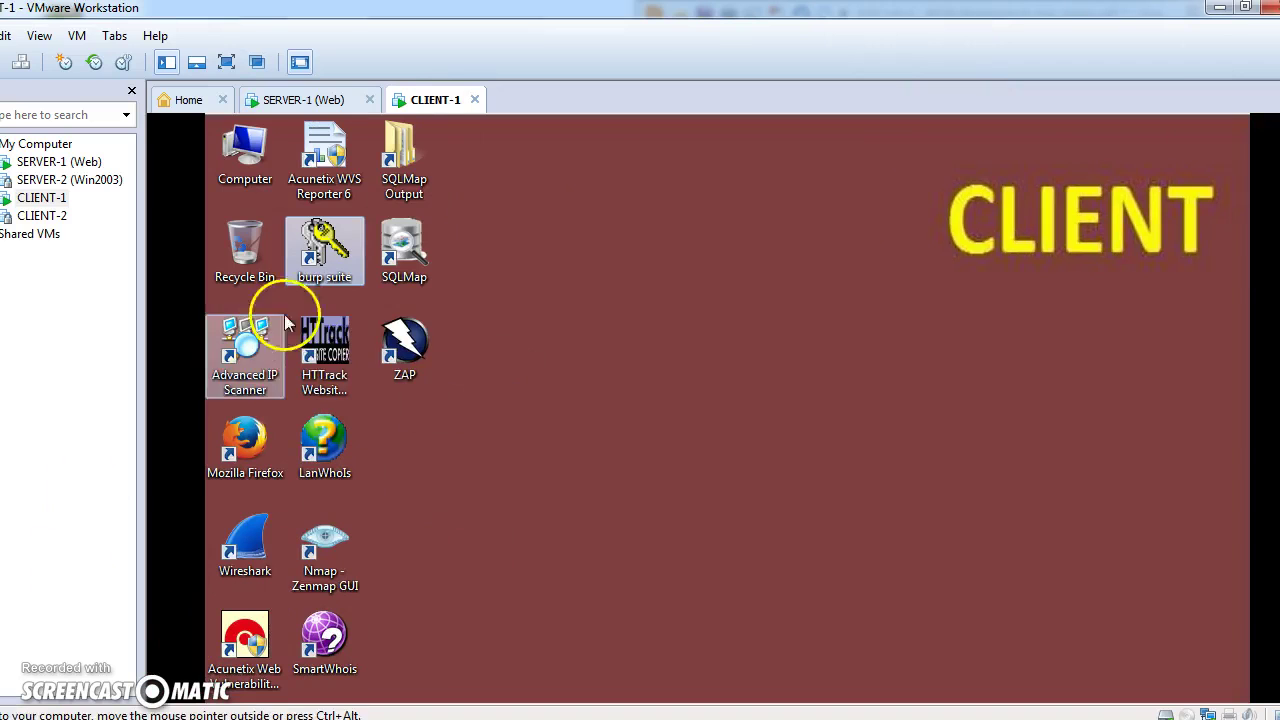
click(40, 37)
click(75, 60)
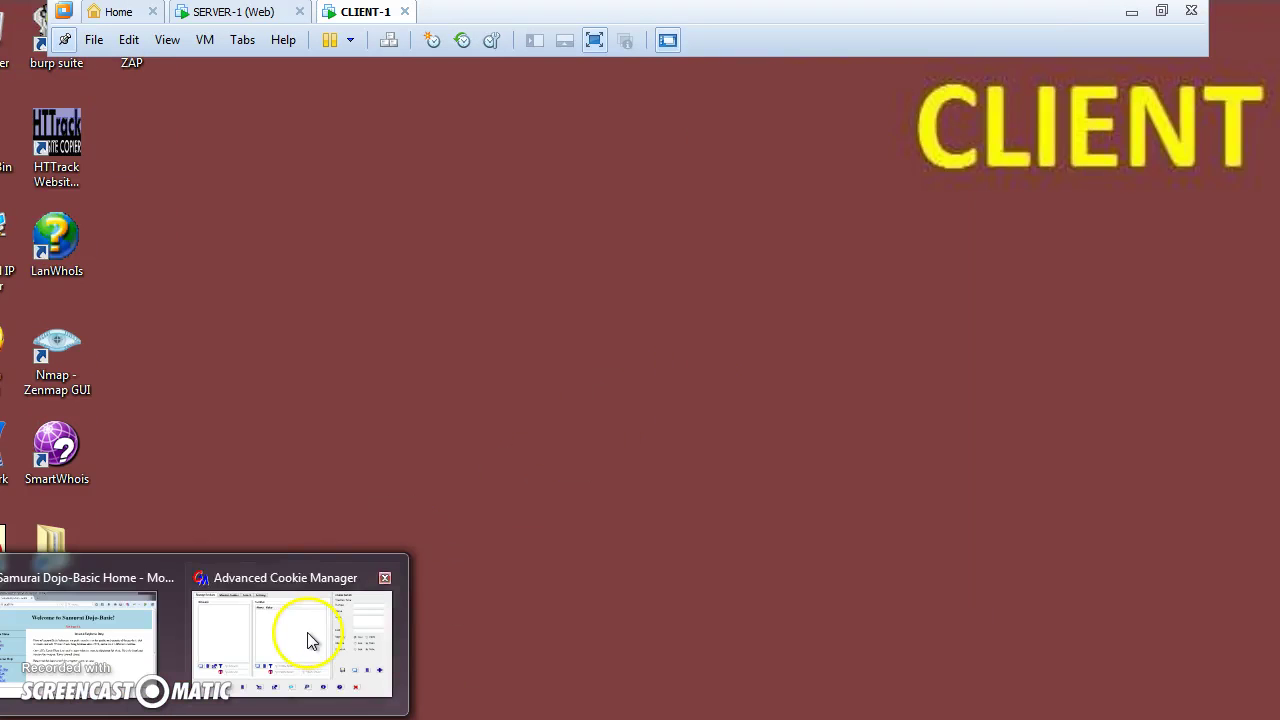
Show the Monitor Cookies table in Cookie Manager, then return to the Samurai Dojo page.
mouse_move(306, 643)
click(197, 640)
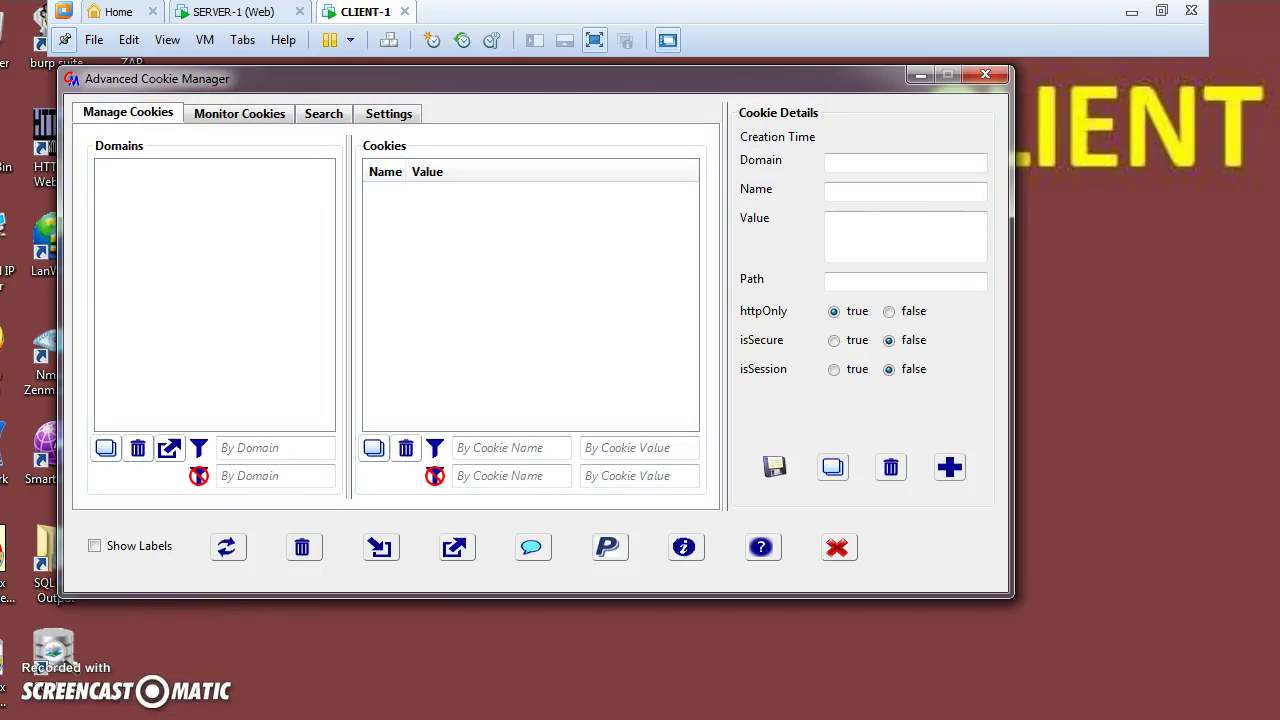
click(257, 114)
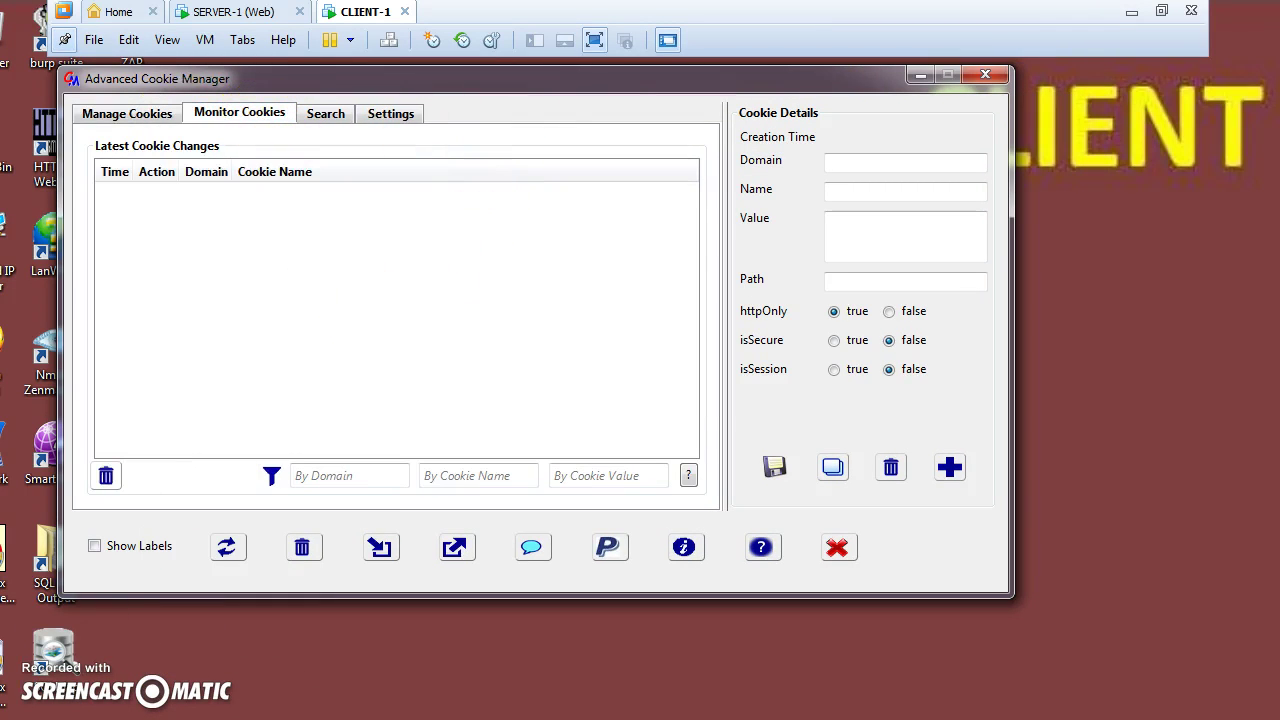
mouse_move(170, 705)
click(152, 590)
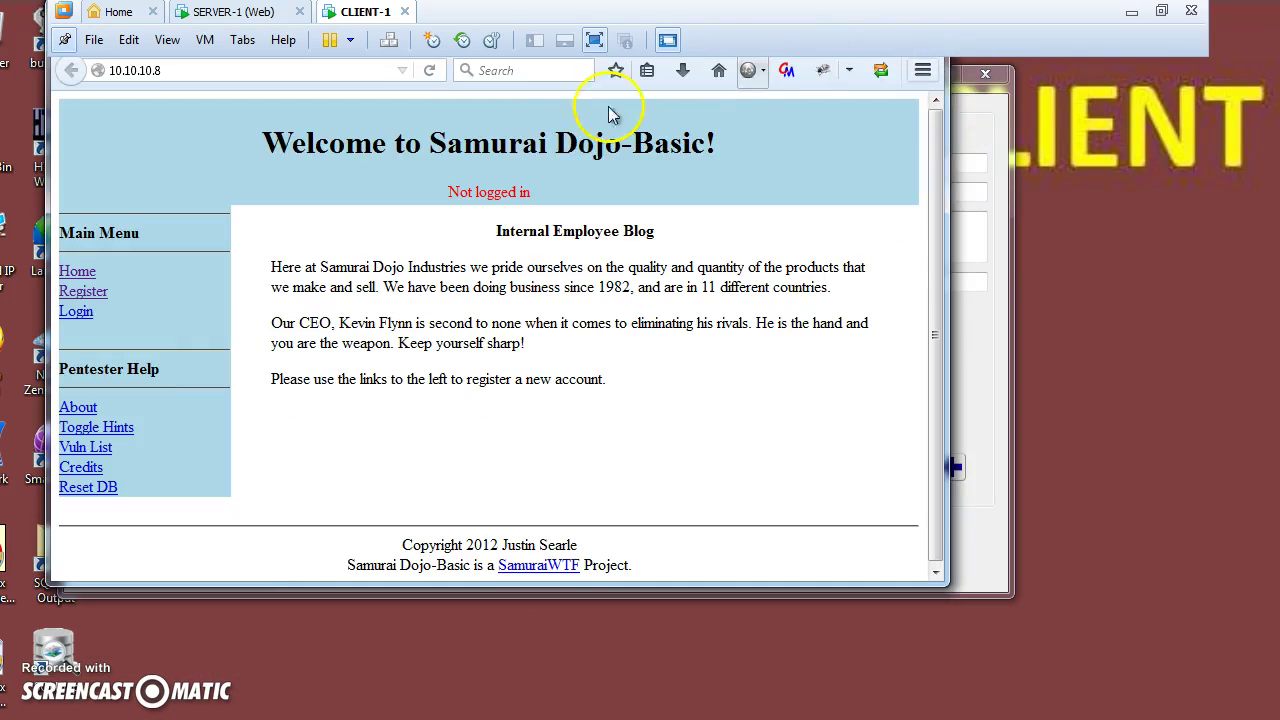
On the Login page, enter the username (removing a stray letter) and type the password.
click(76, 312)
click(312, 374)
text(edq)
key(Tab)
click(312, 374)
key(BackSpace)
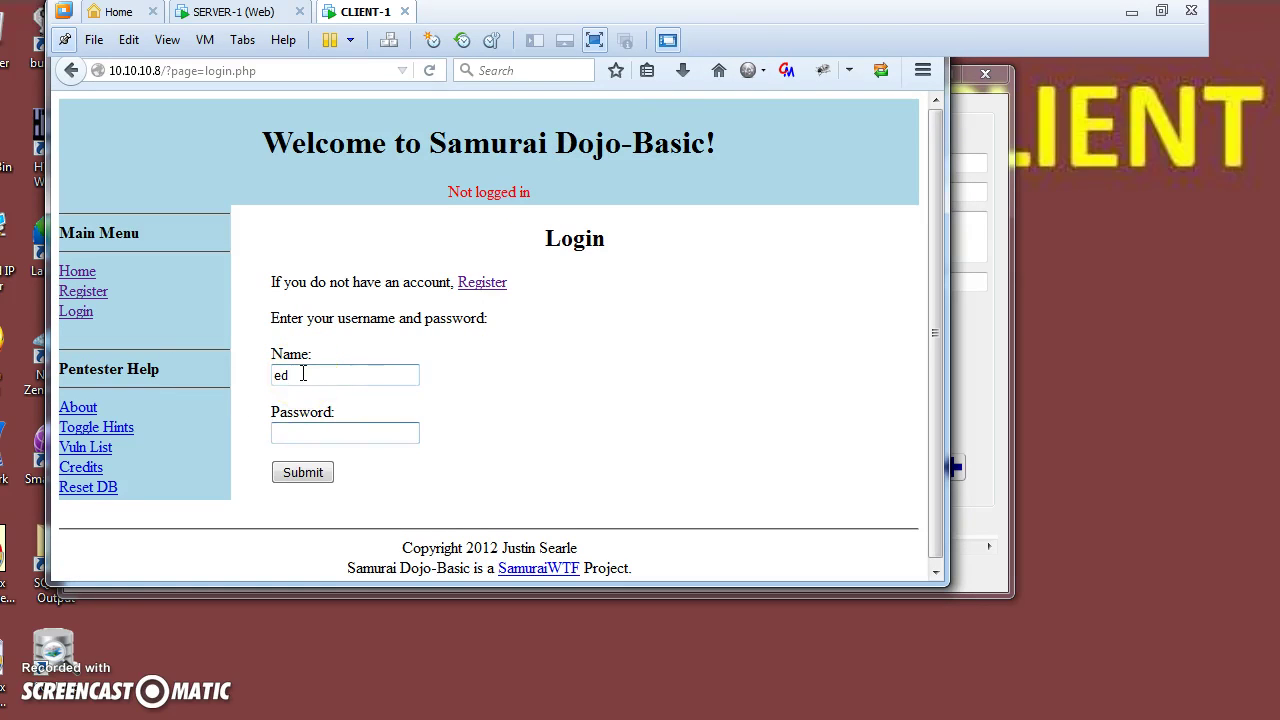
text(letmein)
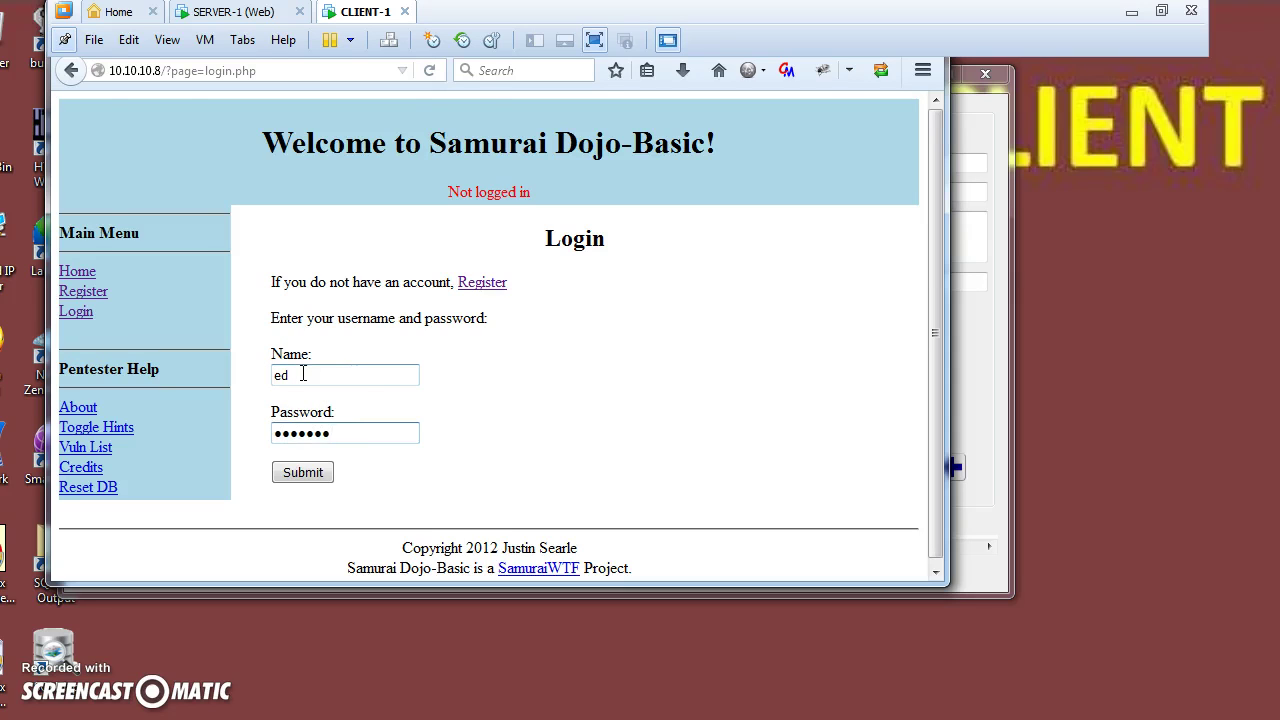
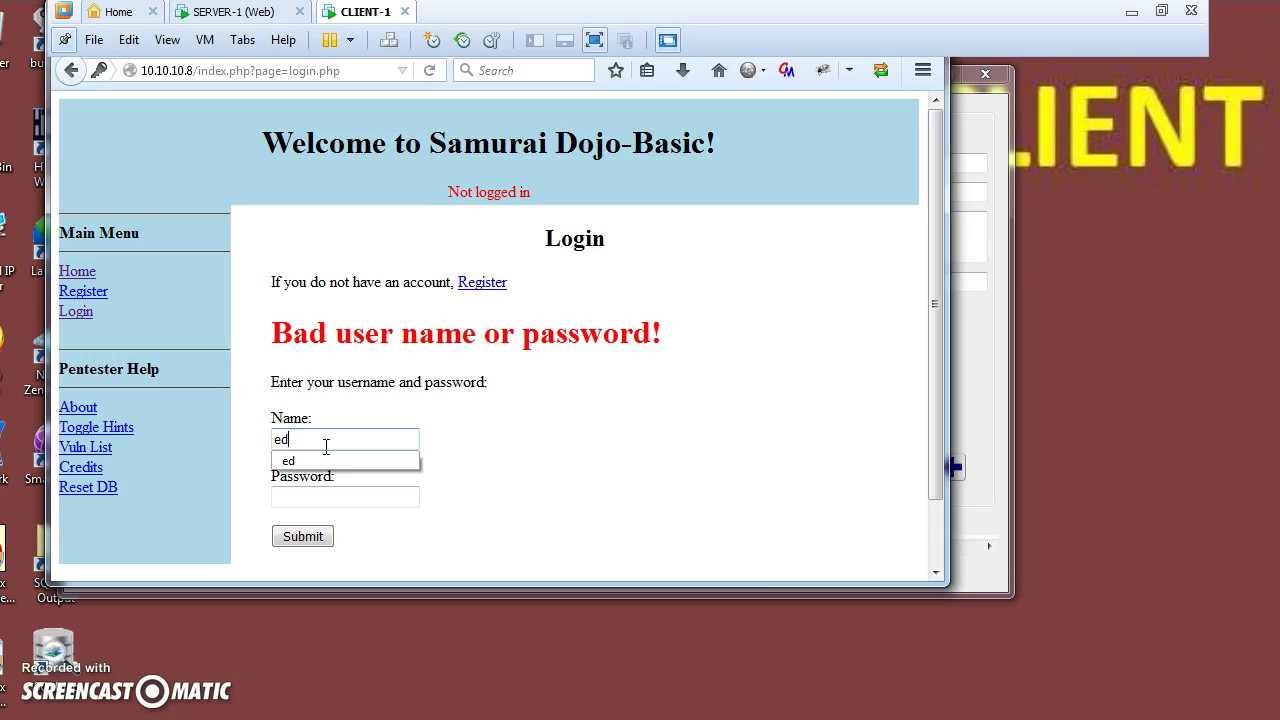
Move from the Name field holding 'ed' to the Password field for password entry.
key(Tab)
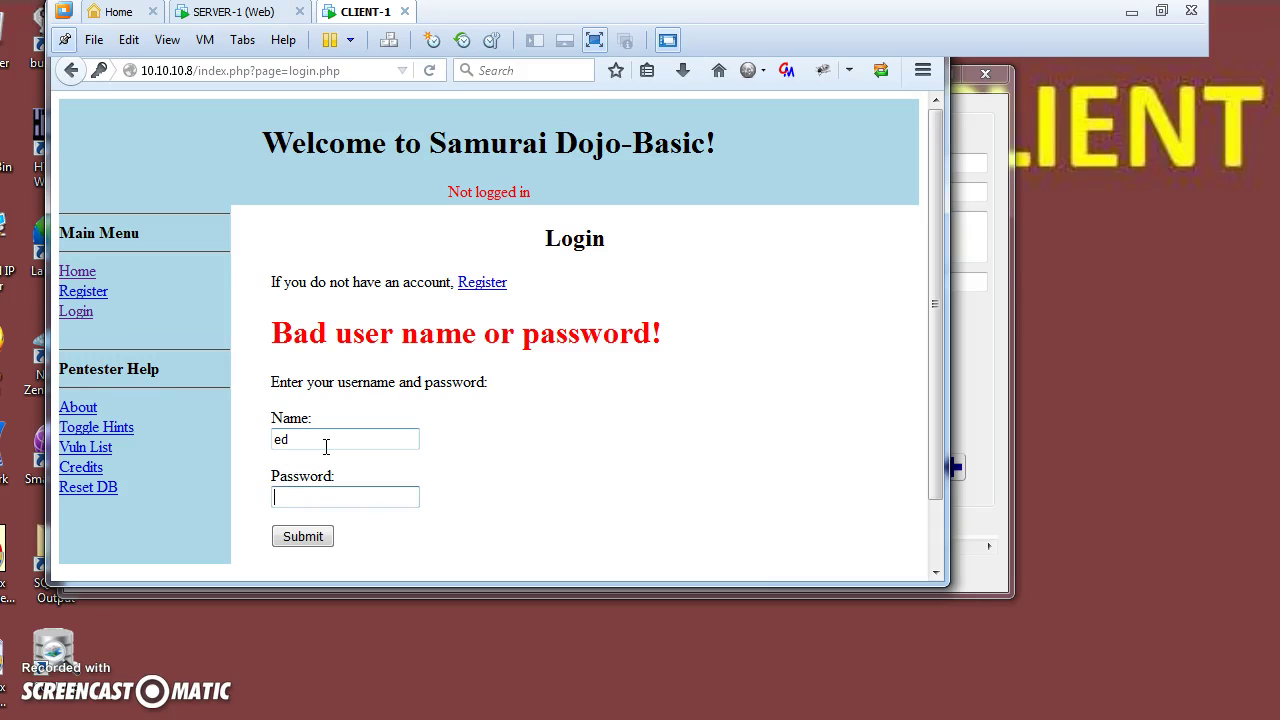
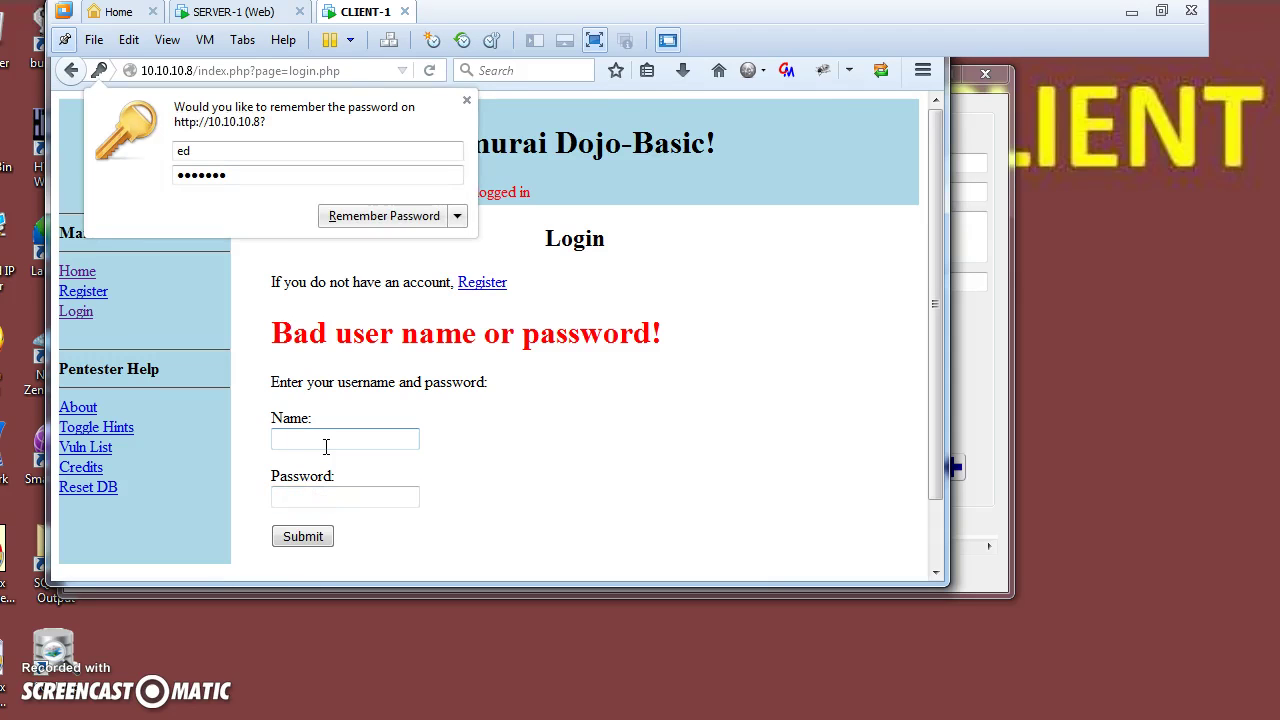
Decline the browser's Remember Password offer with Not Now, keeping the failed-login page visible.
click(457, 216)
click(443, 273)
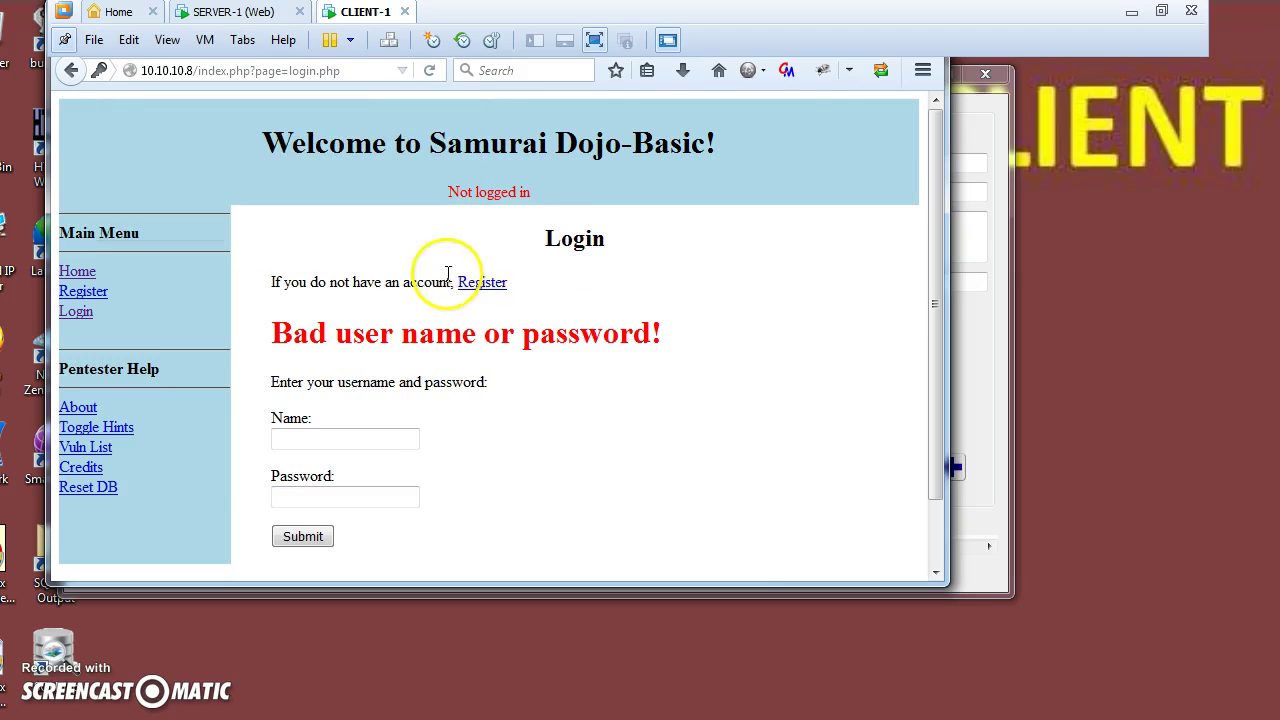
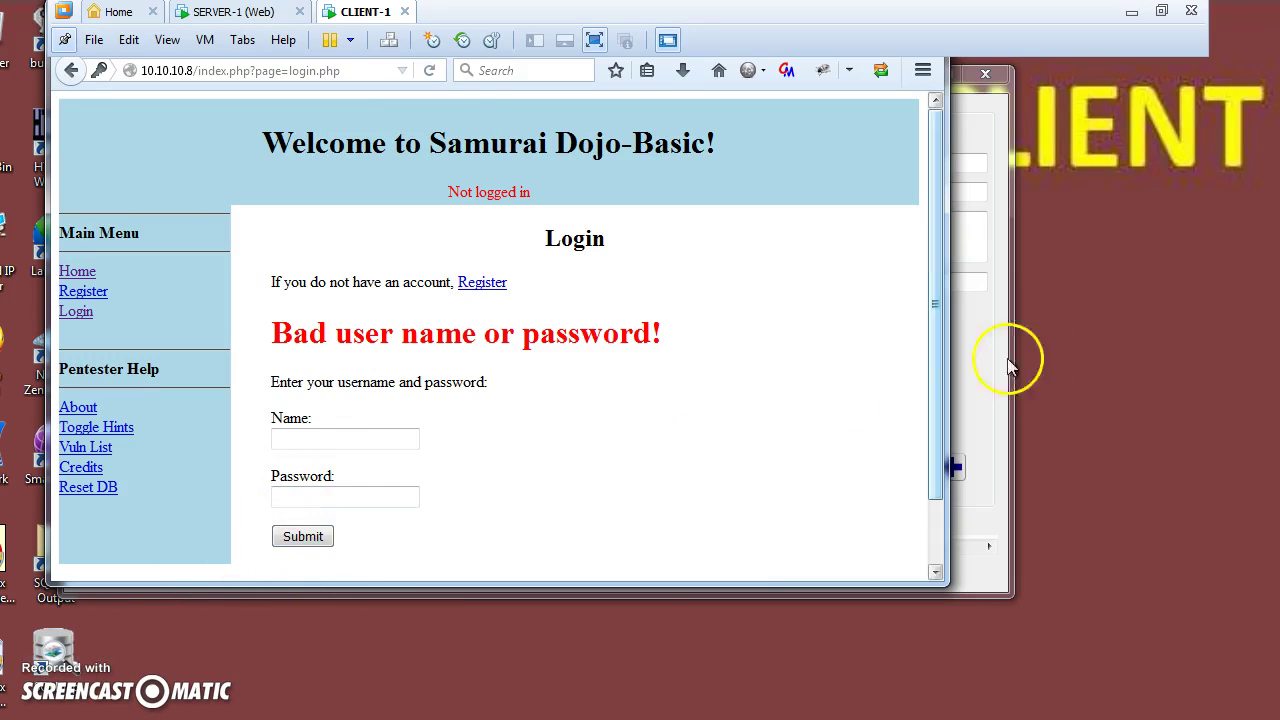
Log in to Samurai Dojo-Basic as ed with the account password, declining to save it.
click(1161, 11)
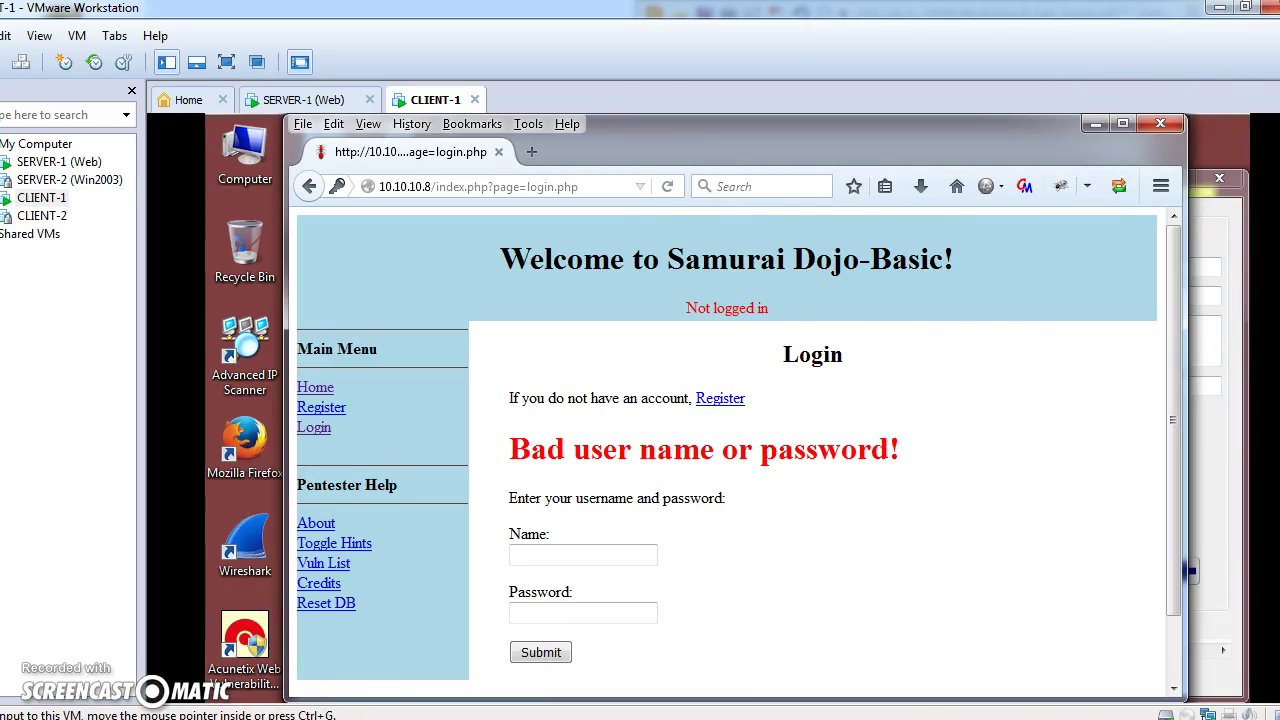
key(alt+Tab)
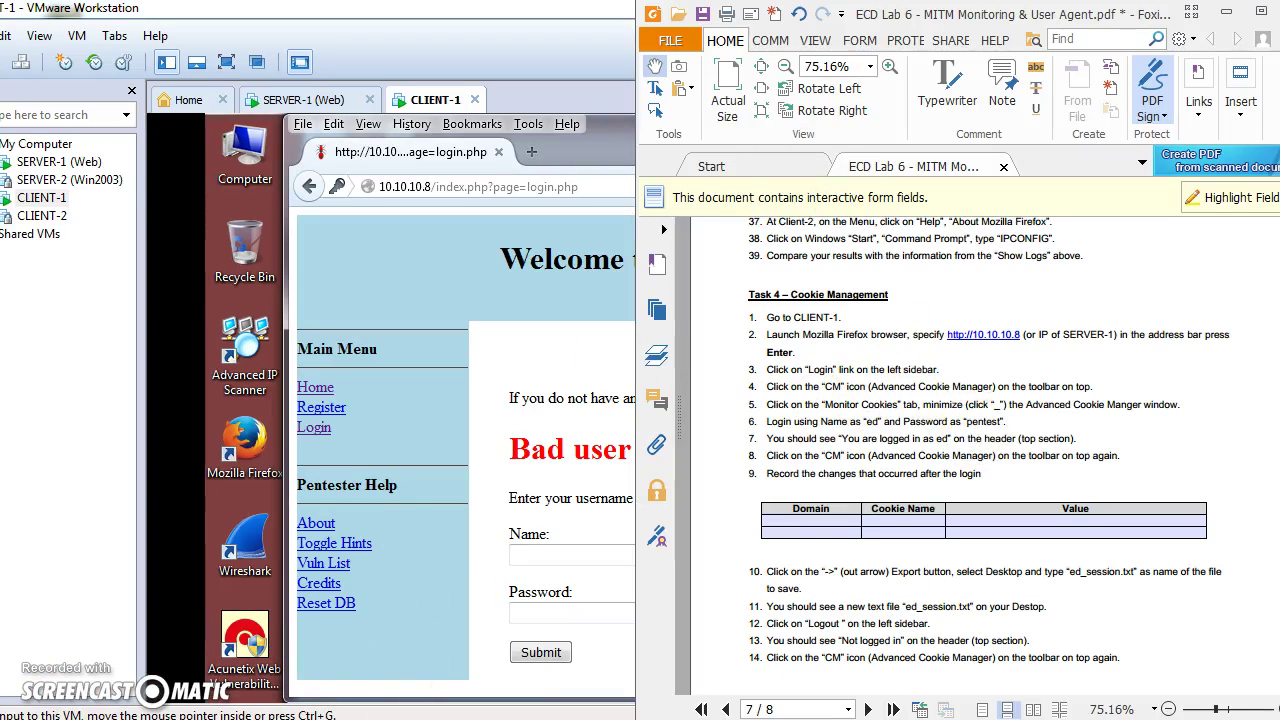
click(608, 486)
text(ed)
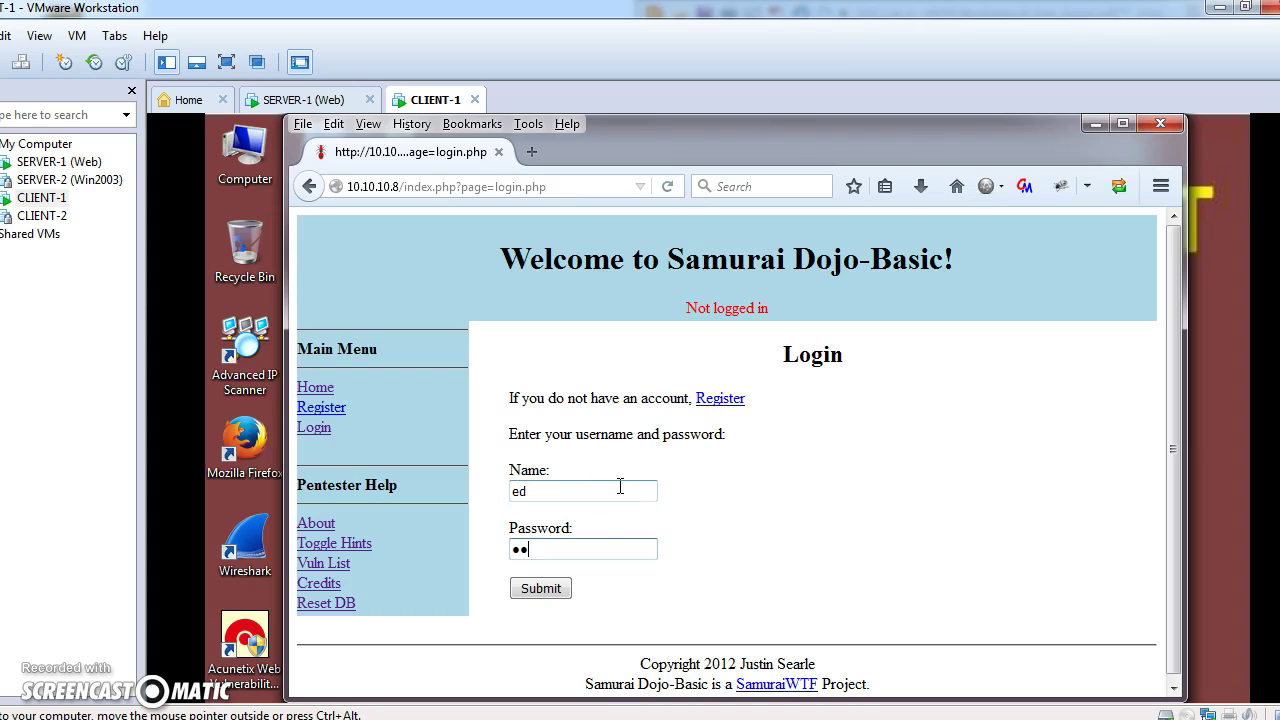
text(word)
key(Return)
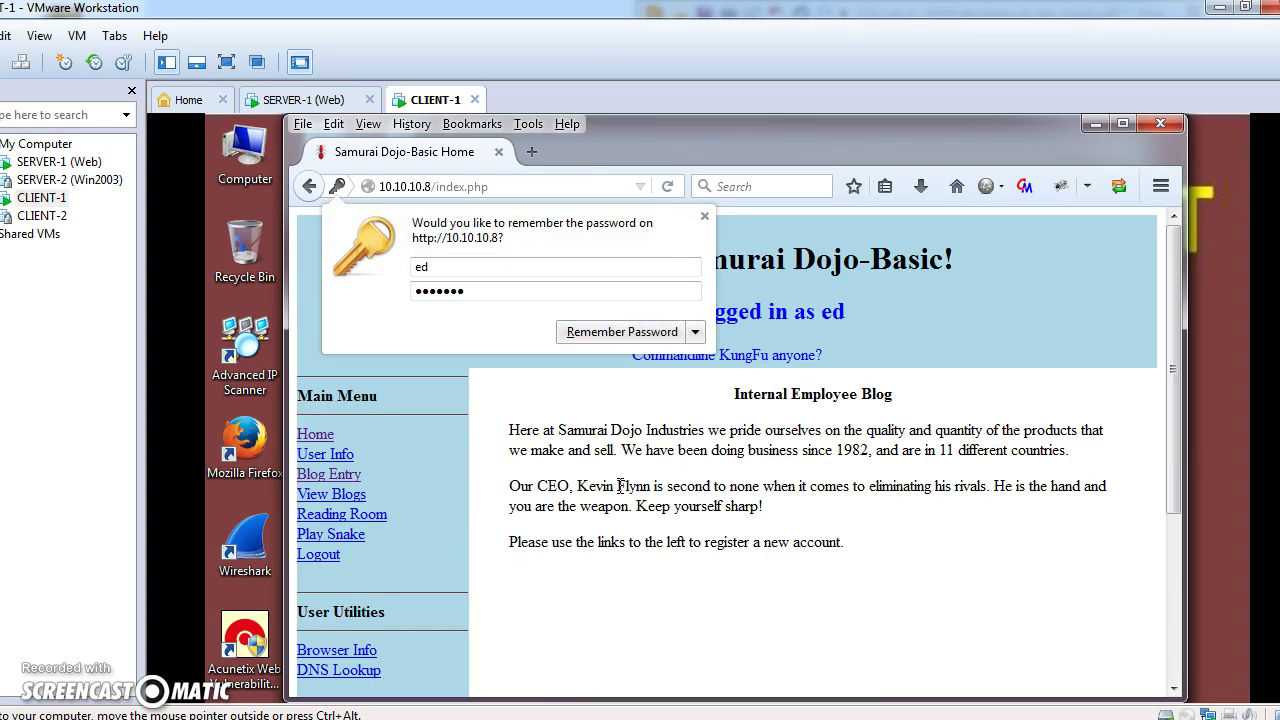
click(695, 331)
click(696, 384)
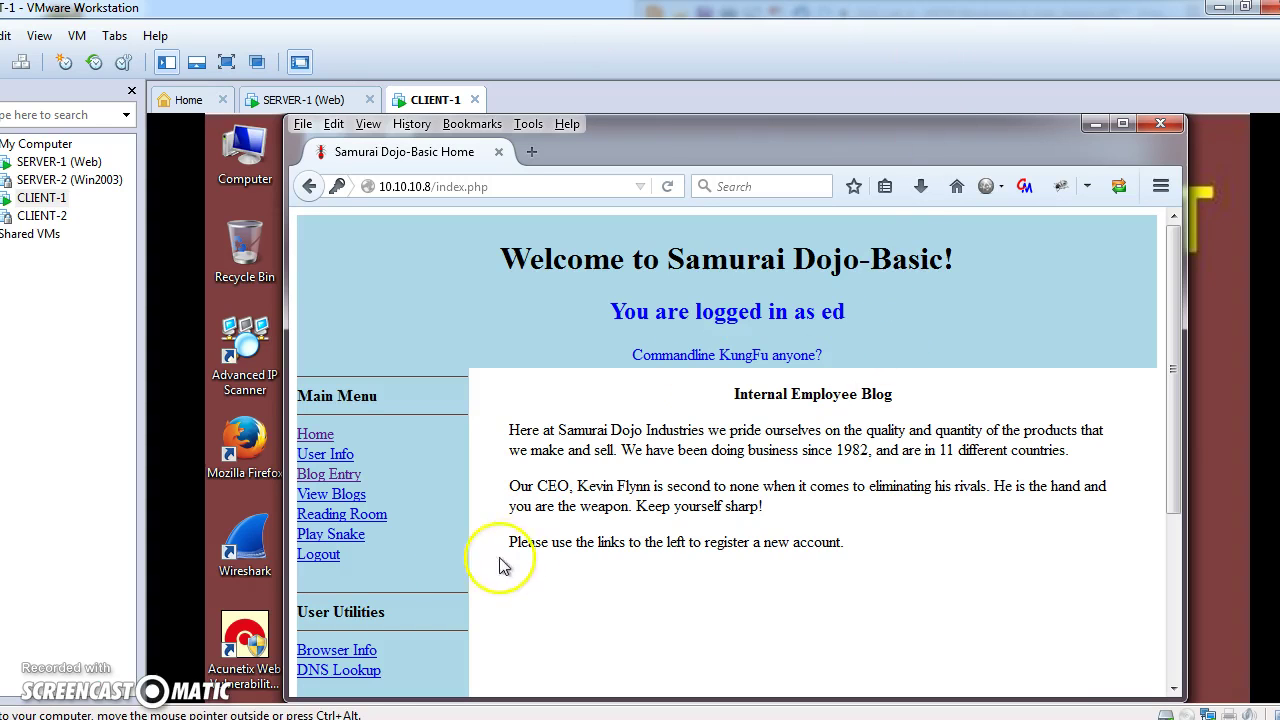
Scroll the lab PDF down to Task 4 step 9 on the cookie steps.
mouse_move(405, 718)
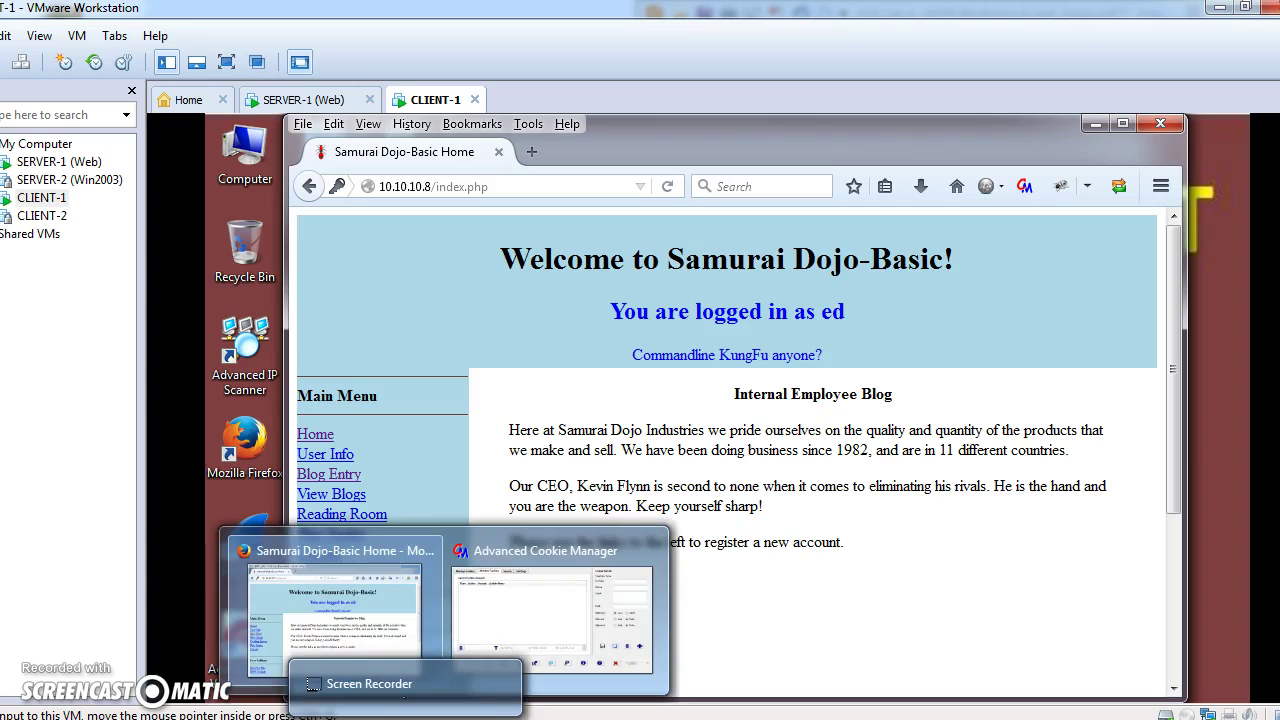
mouse_move(300, 718)
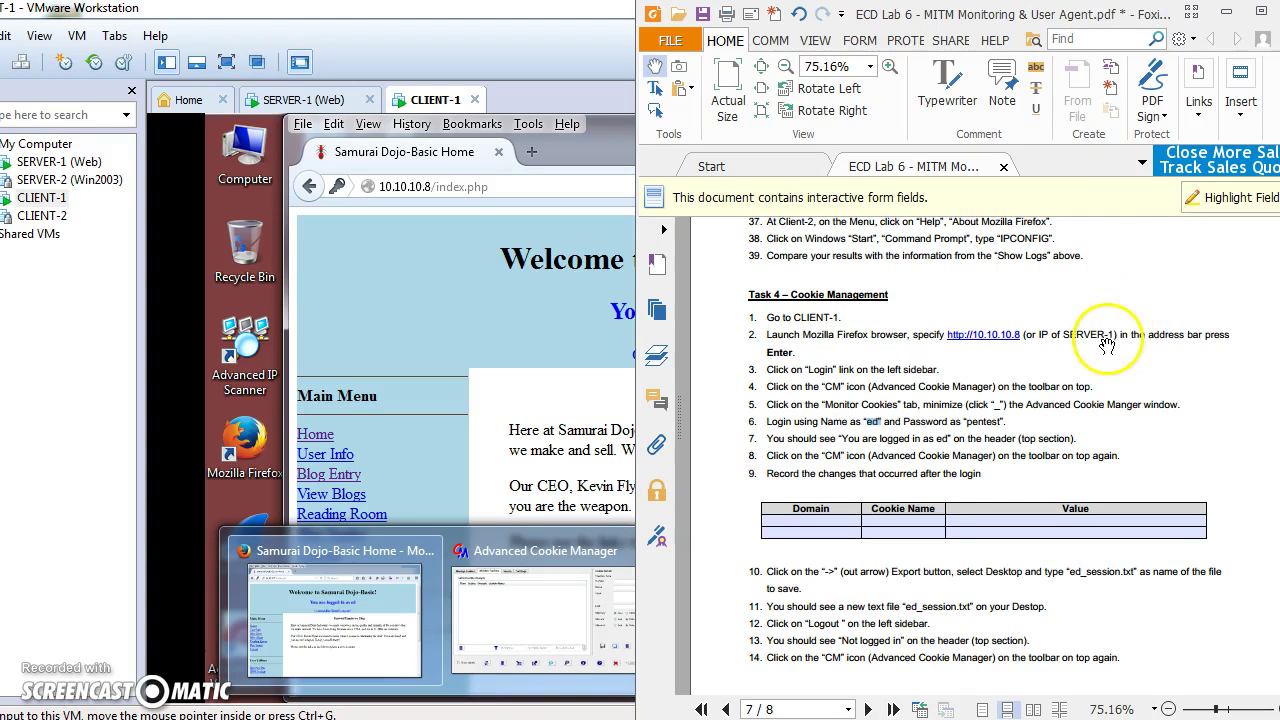
scroll(986, 480, down, 3)
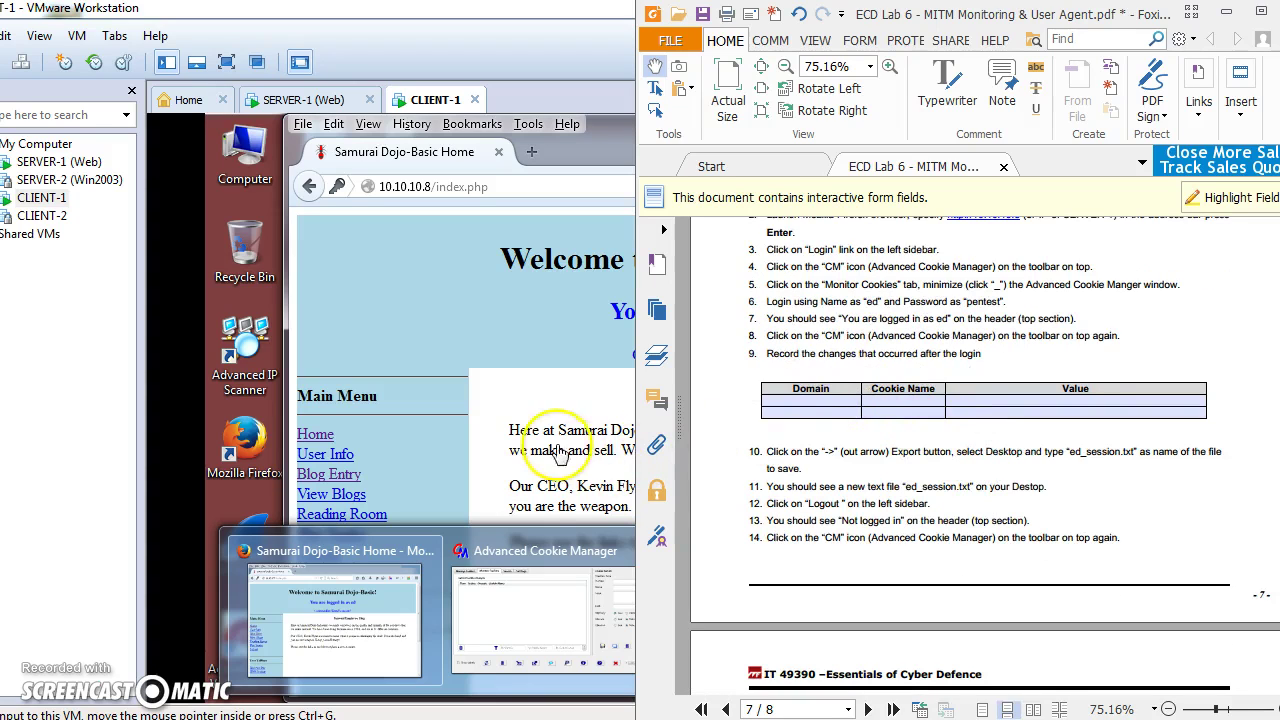
Show Advanced Cookie Manager's Monitor Cookies list of the new uid and sessionid cookies.
click(480, 325)
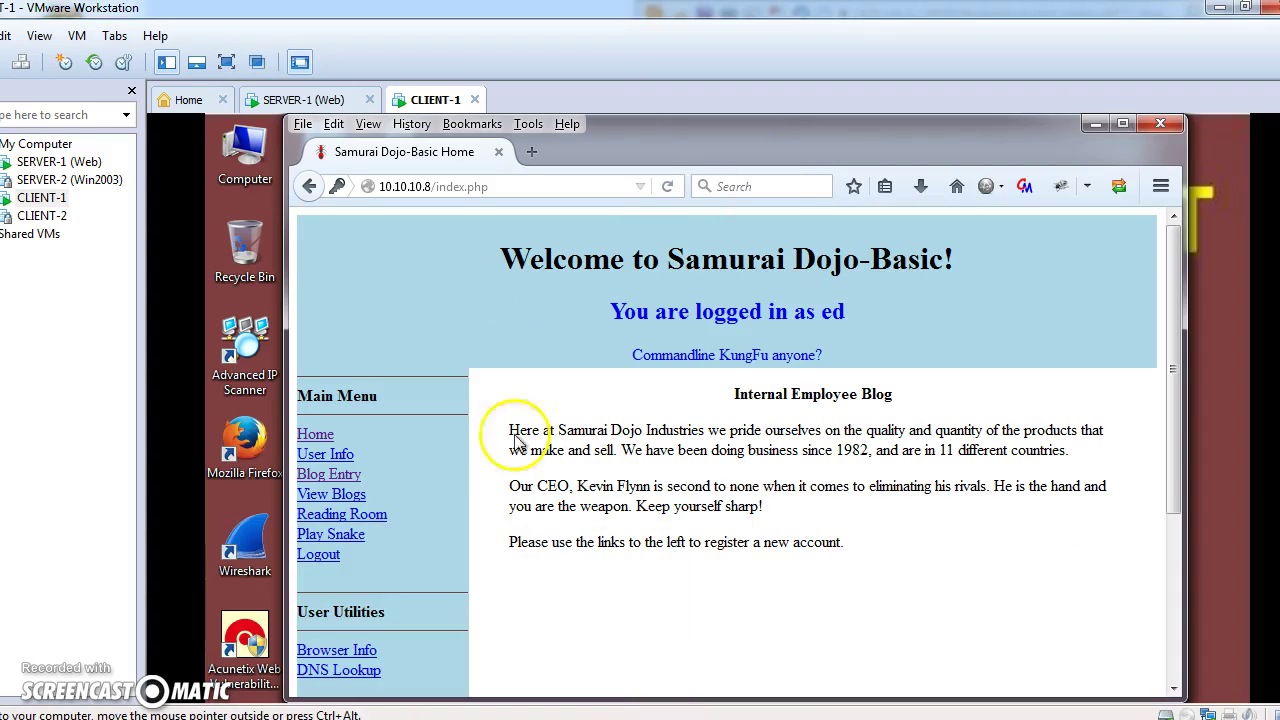
mouse_move(445, 714)
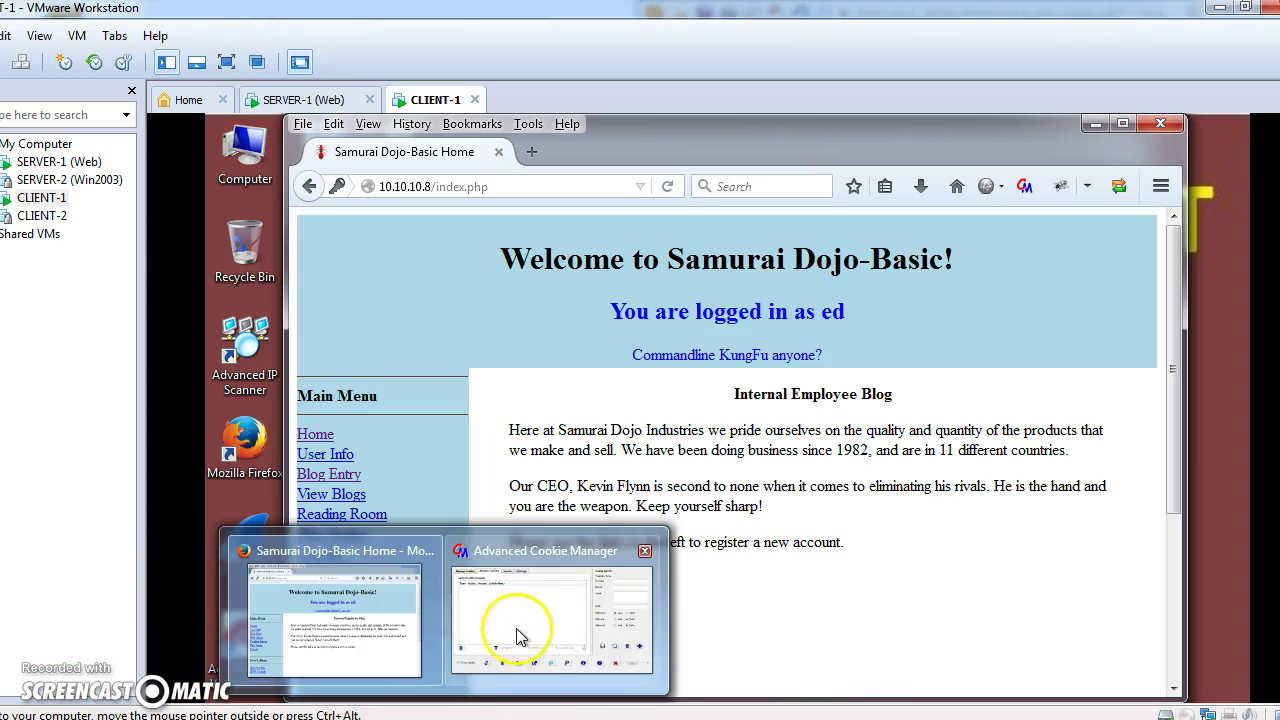
click(505, 647)
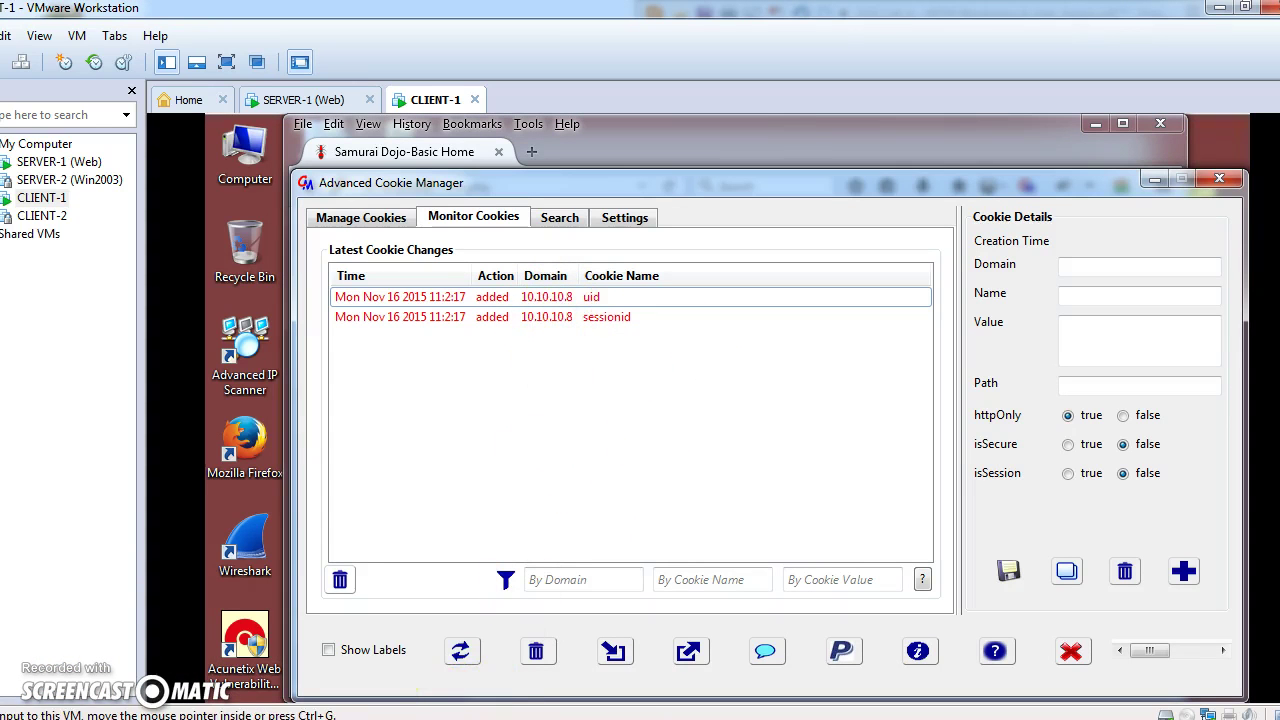
Enter domain 10.10.10.8 in the first row of the PDF cookie table.
click(330, 615)
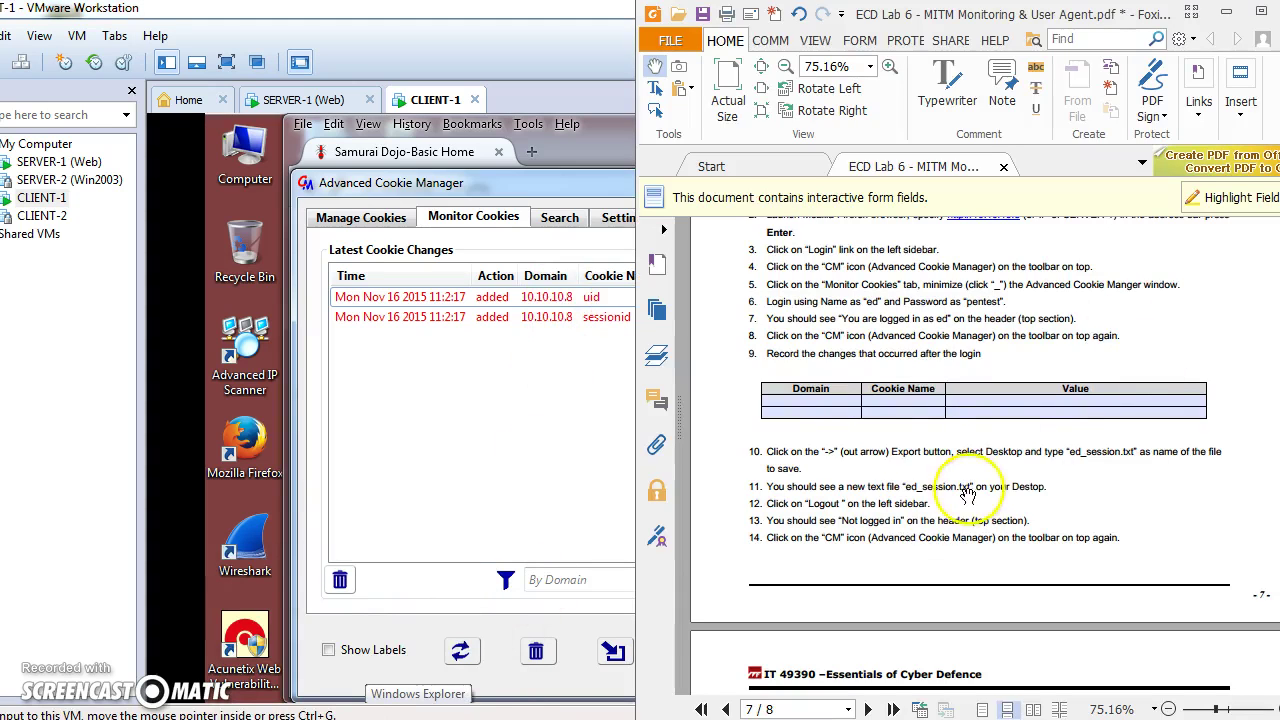
click(816, 400)
text(10.10.10.8)
key(Tab)
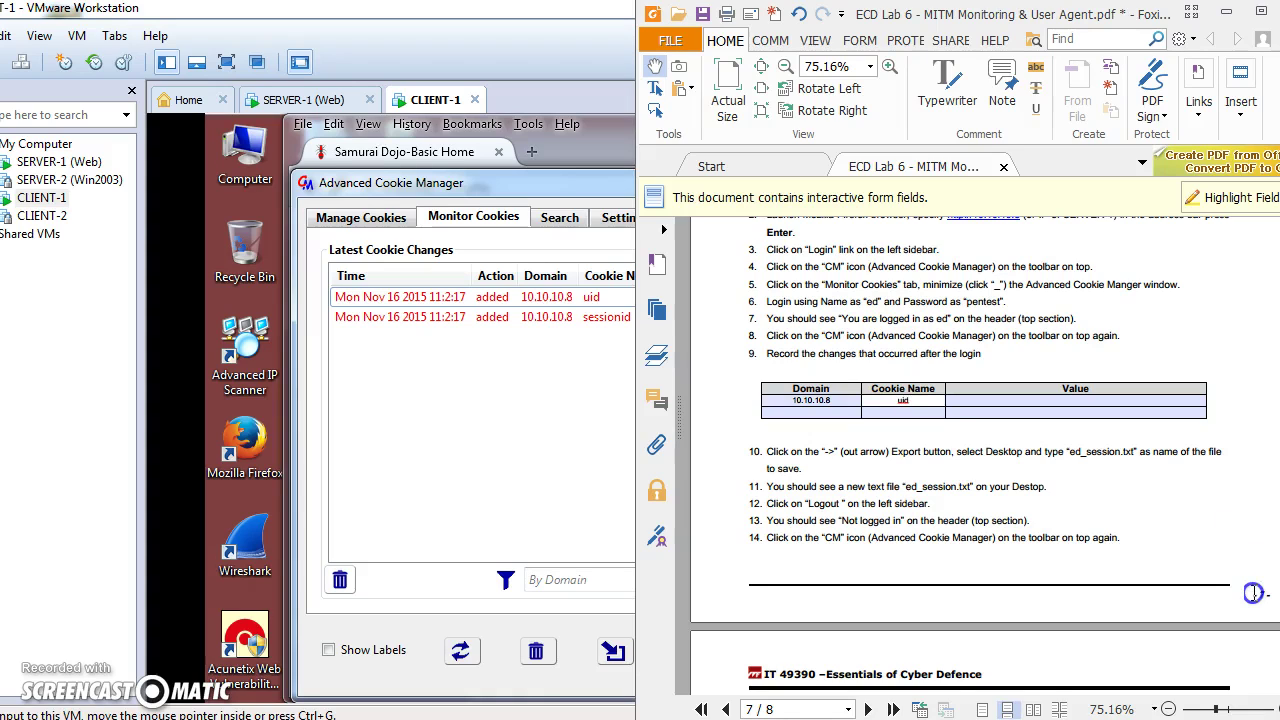
Fill the second row with domain 10.10.10.8 and cookie name session.
click(813, 413)
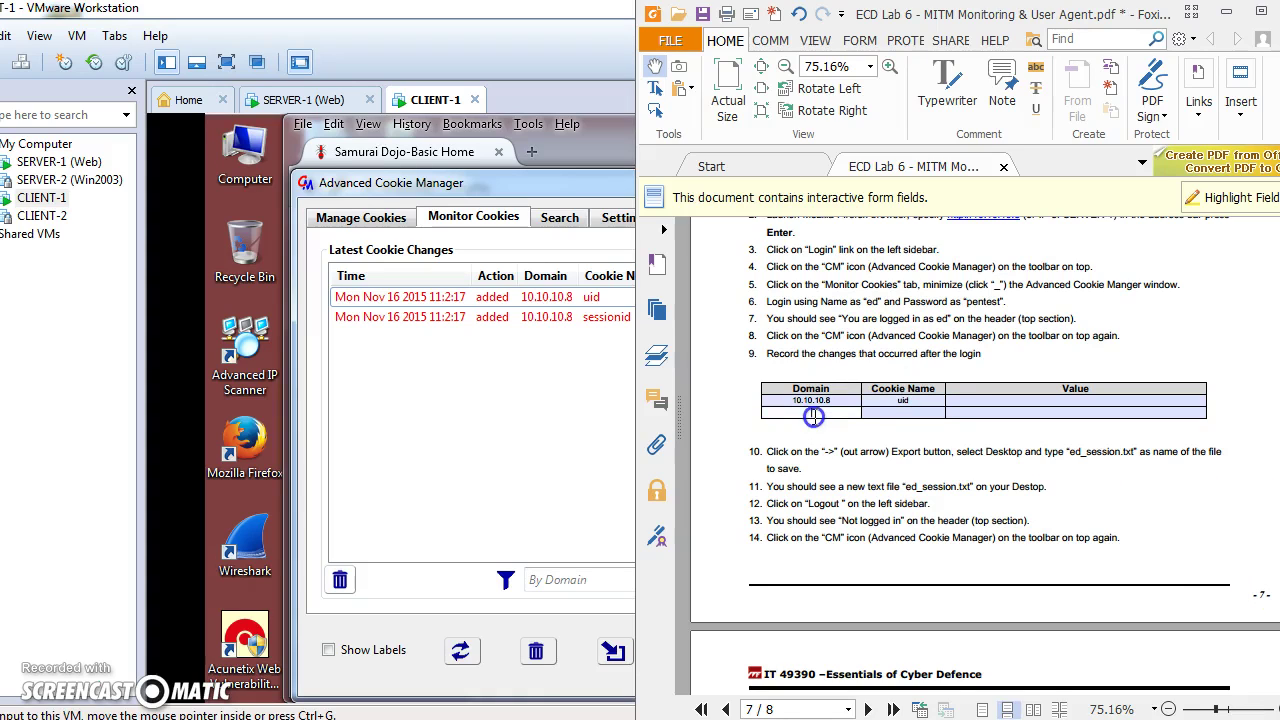
text(10.10.10.)
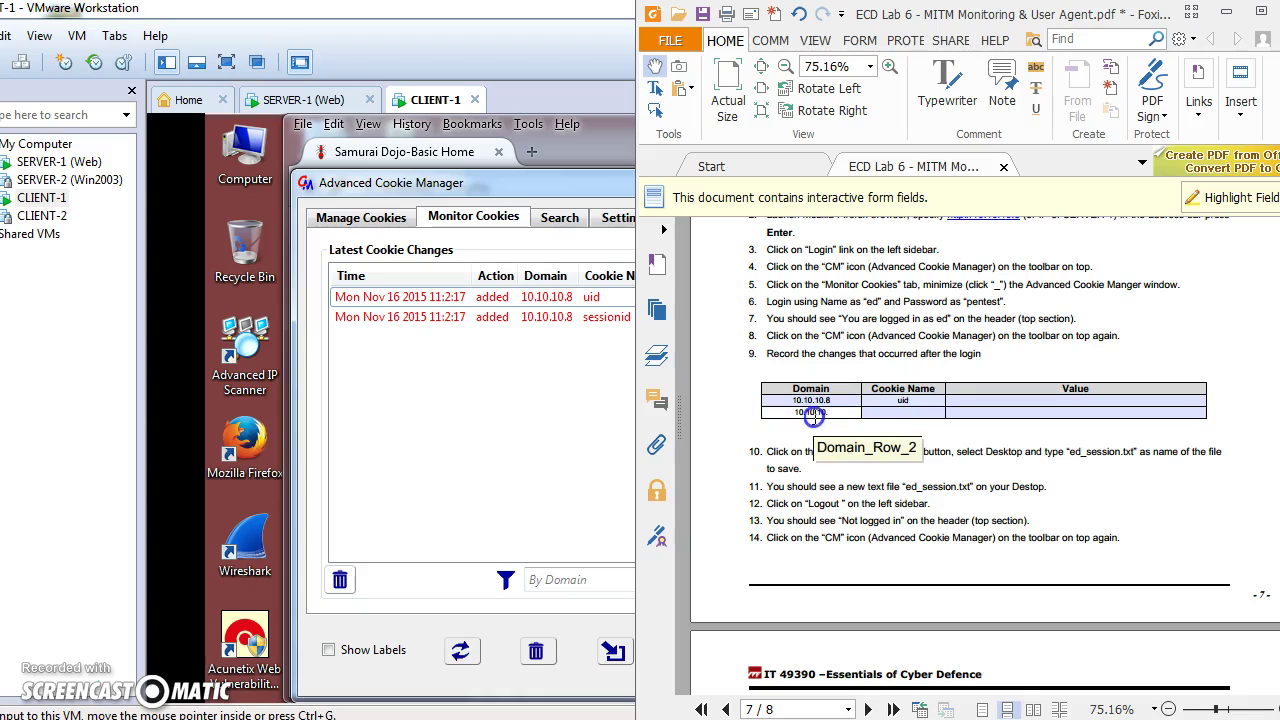
text(8)
key(Tab)
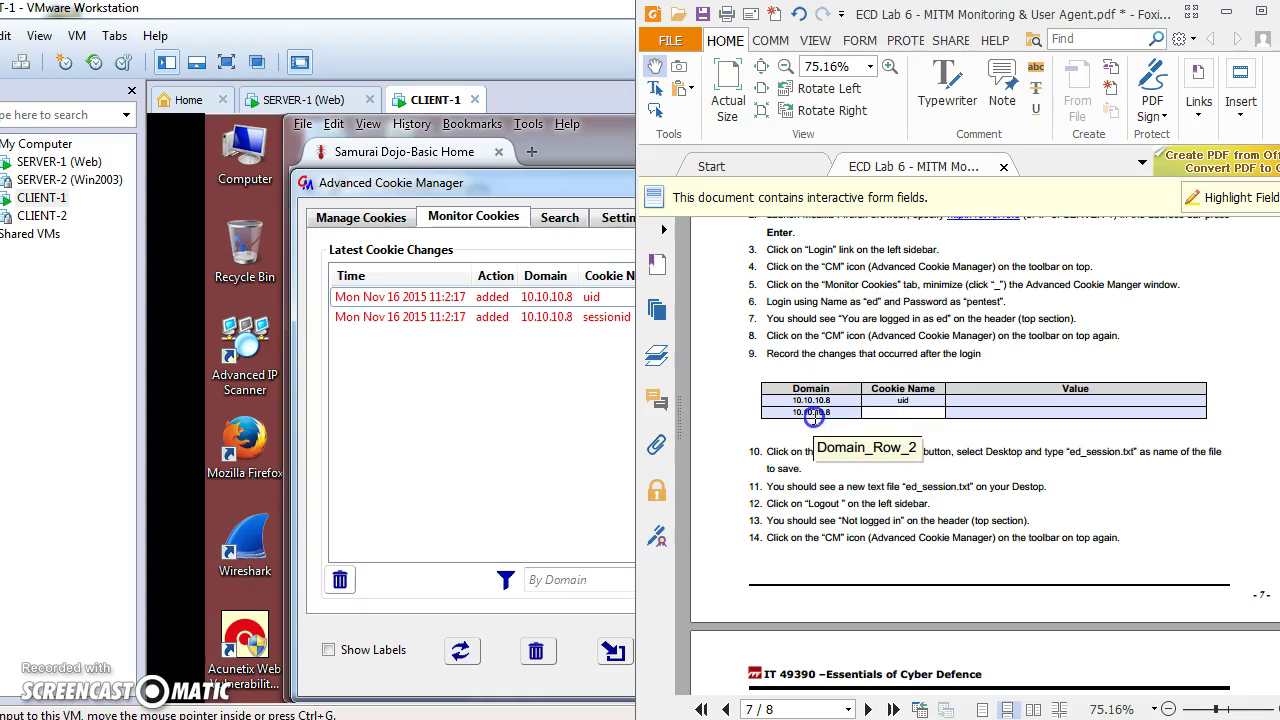
text(session)
click(545, 414)
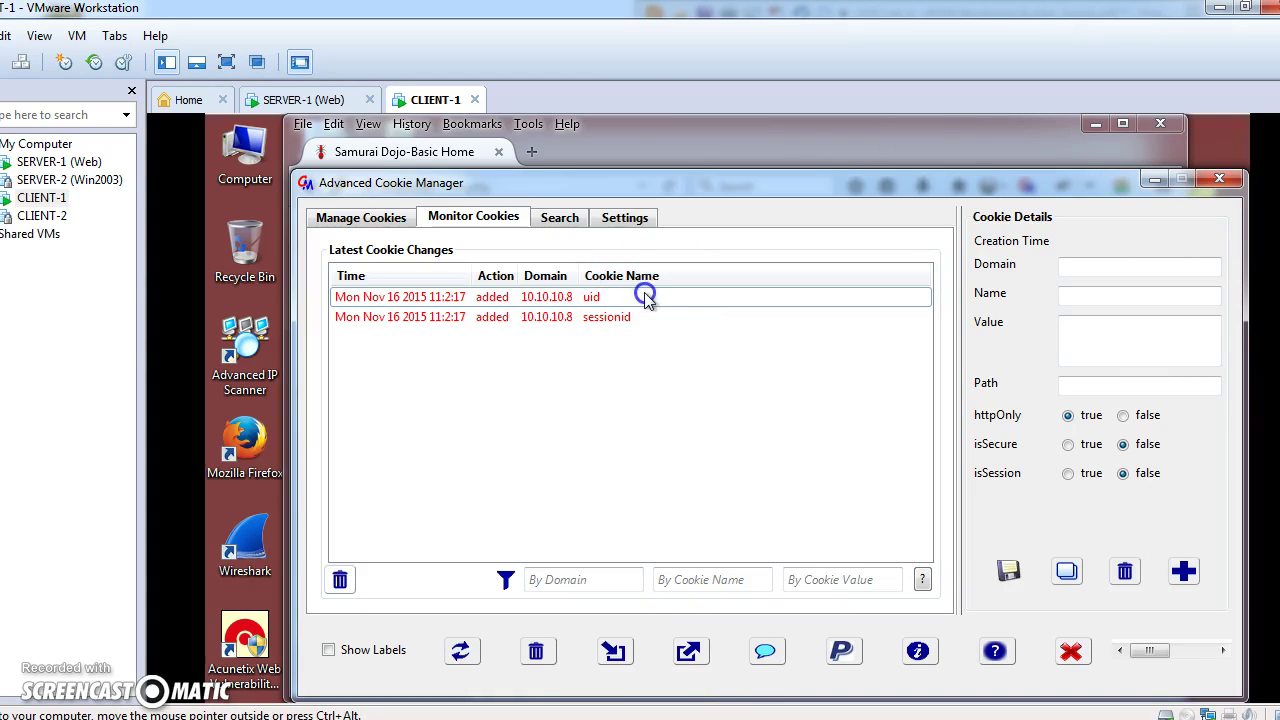
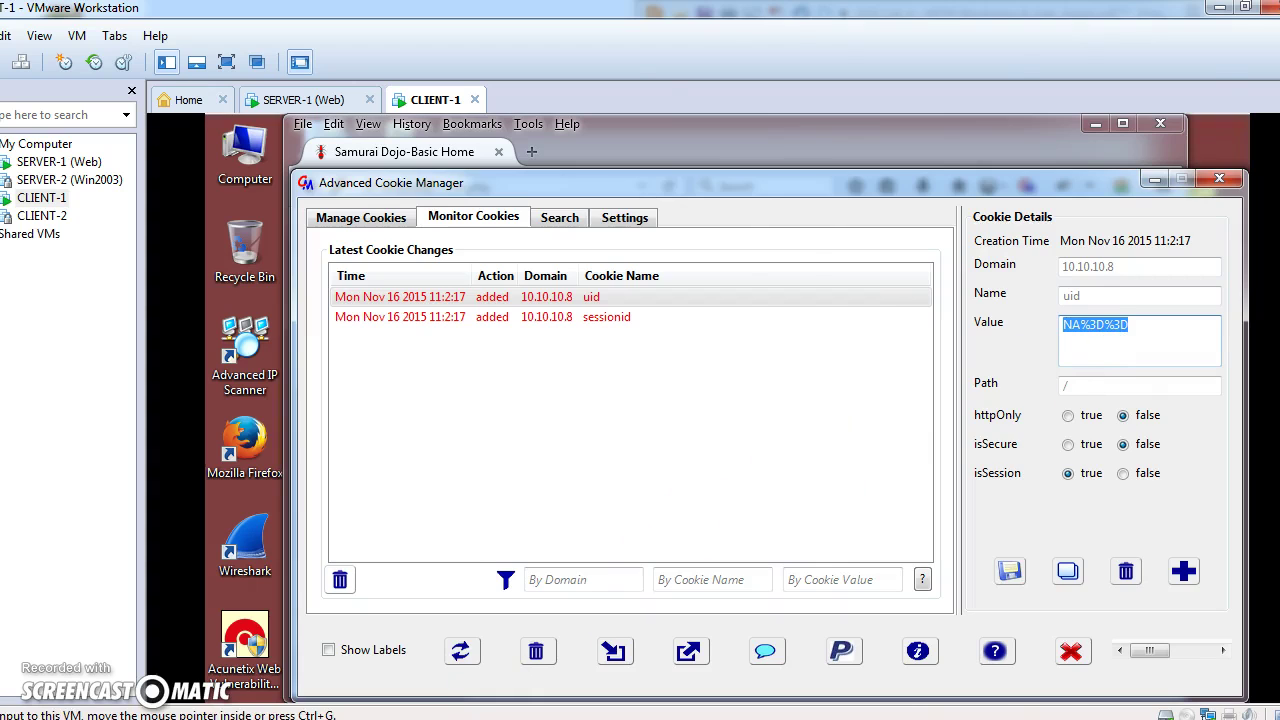
Switch to the ECD Lab 6 - MITM Monitoring & User Agent.pdf worksheet in Foxit Reader.
key(alt+Tab)
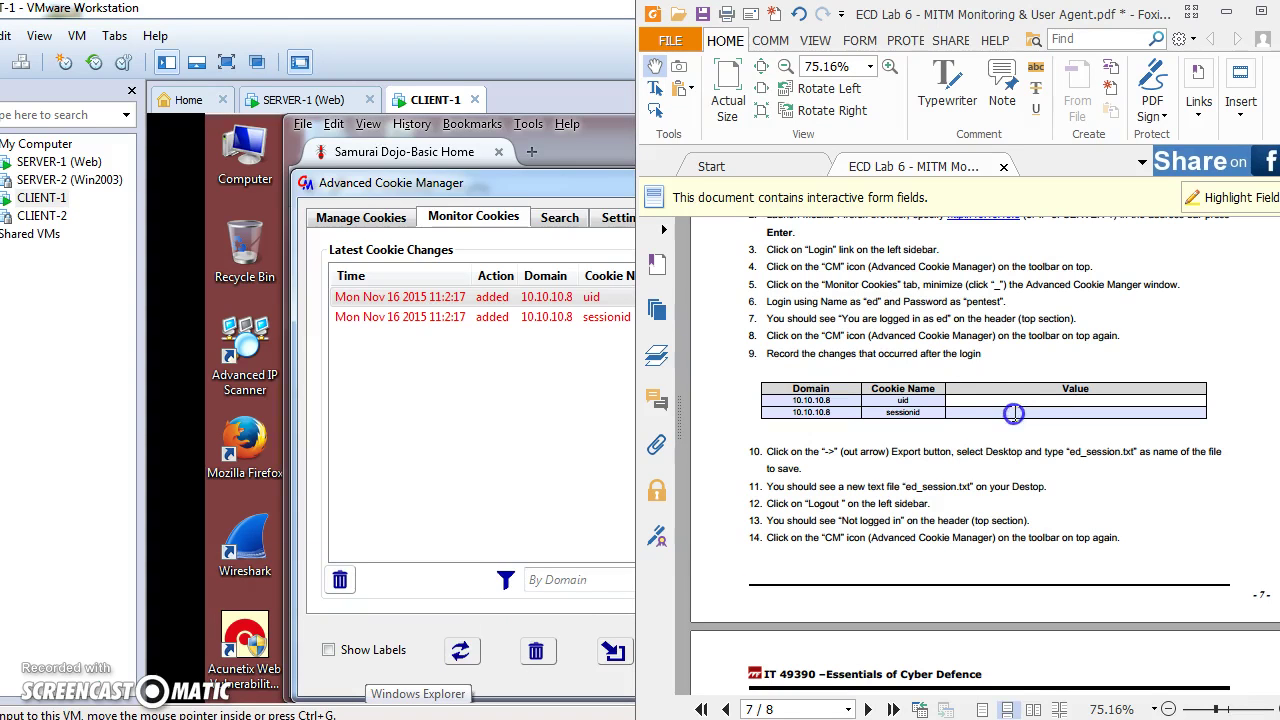
key(ctrl+v)
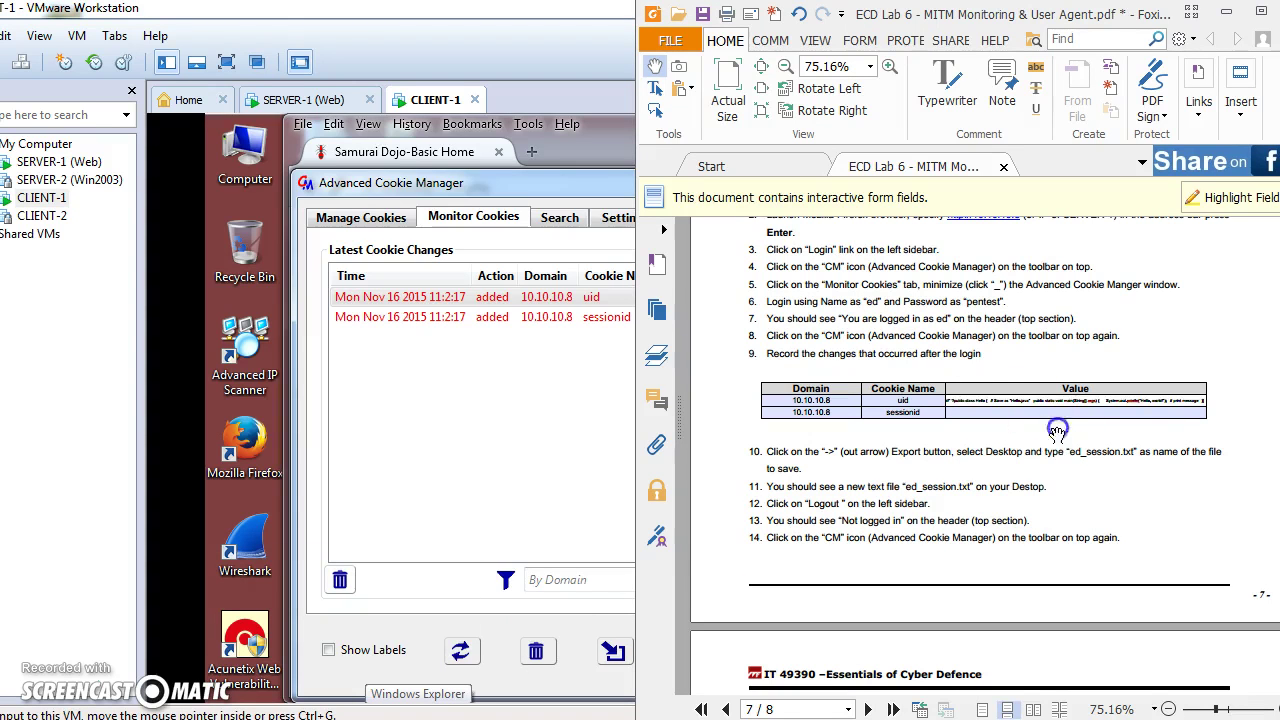
key(Left)
key(Left)
key(Left)
key(Left)
key(Left)
key(Left)
key(Left)
key(Left)
key(Left)
key(Left)
key(Left)
key(Left)
key(Left)
key(Left)
key(Left)
key(Left)
key(Left)
key(Left)
key(Left)
key(Left)
key(Left)
key(Left)
key(Left)
key(Left)
key(Left)
key(Left)
key(Left)
key(Left)
key(Left)
key(Left)
key(Left)
key(Left)
key(Left)
key(Left)
key(Left)
key(Left)
key(Left)
key(Left)
key(Left)
key(Left)
key(Delete)
key(Delete)
key(Delete)
key(Delete)
key(Delete)
key(Delete)
key(Delete)
key(Delete)
key(Delete)
key(Delete)
key(Delete)
key(Delete)
key(Delete)
key(Delete)
key(Delete)
key(Delete)
key(Delete)
key(Delete)
key(Delete)
key(Delete)
key(BackSpace)
key(BackSpace)
key(BackSpace)
key(BackSpace)
key(BackSpace)
key(BackSpace)
key(BackSpace)
key(BackSpace)
key(BackSpace)
key(BackSpace)
key(BackSpace)
key(BackSpace)
key(BackSpace)
key(BackSpace)
key(BackSpace)
key(BackSpace)
key(BackSpace)
key(BackSpace)
key(BackSpace)
key(BackSpace)
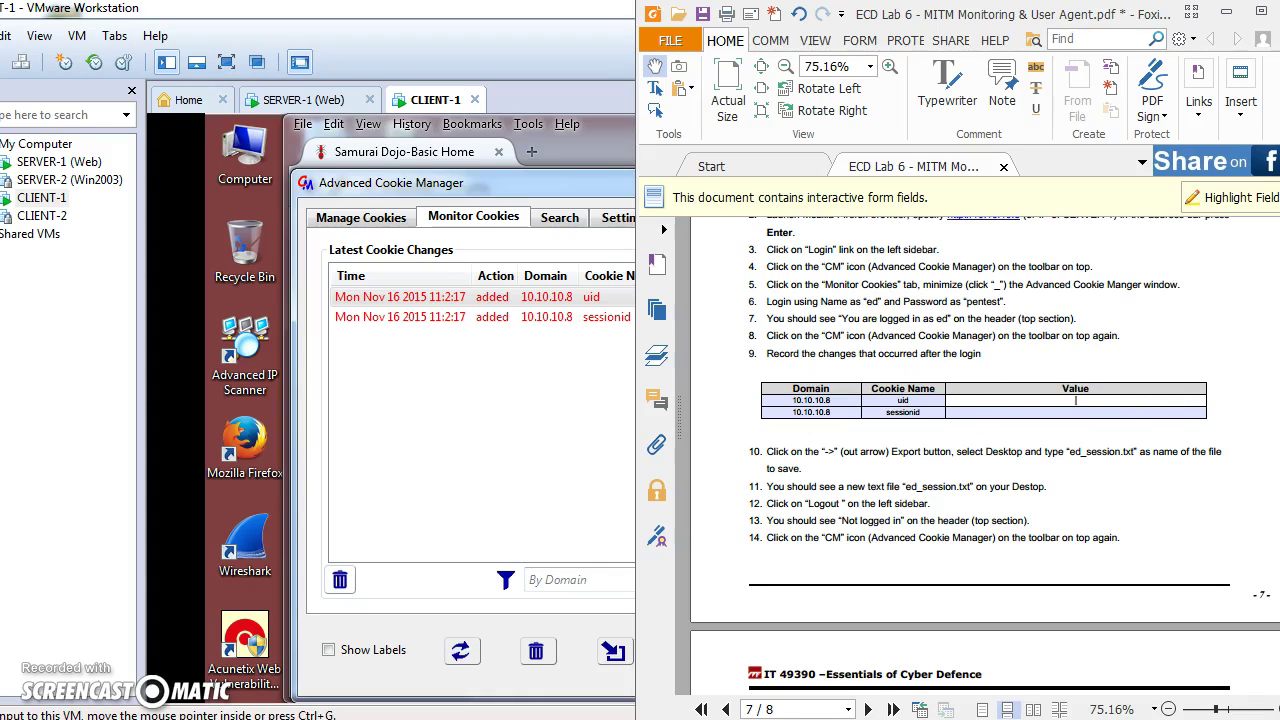
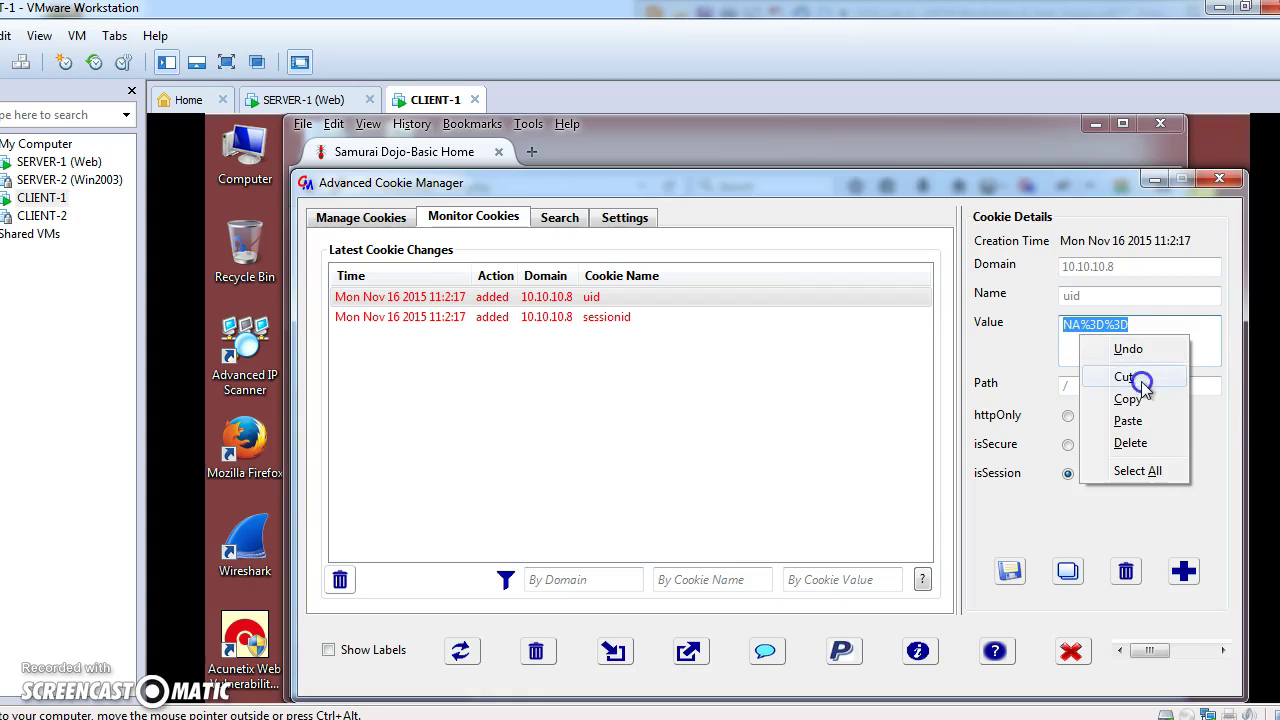
Paste the uid cookie's value into the worksheet's uid Value cell, then select the sessionid cookie.
click(1090, 394)
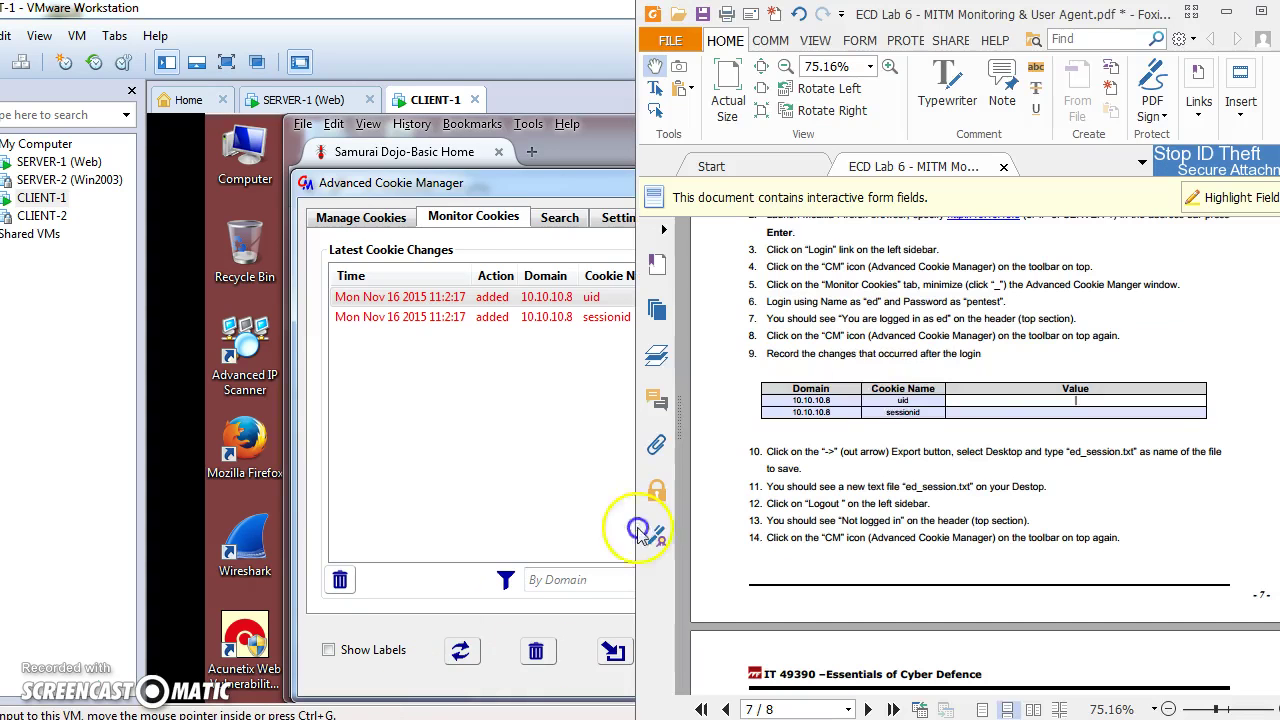
key(alt+Tab)
right_click(1013, 412)
click(1050, 490)
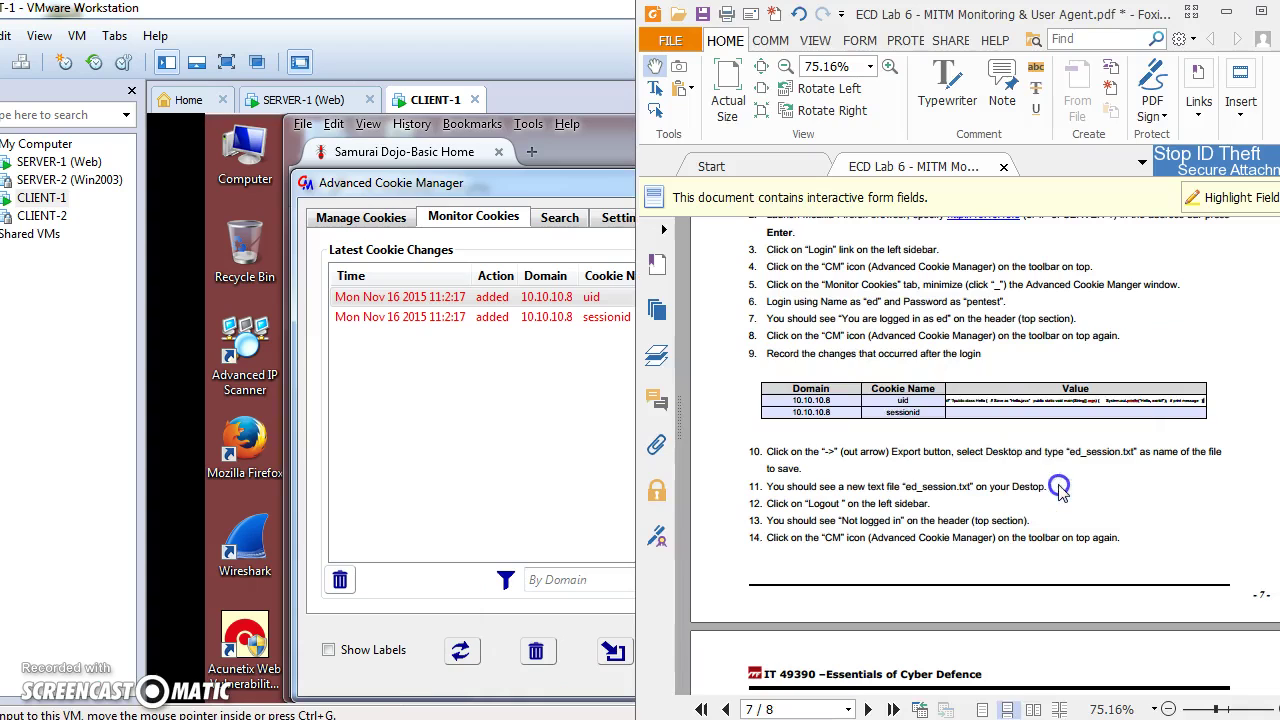
click(497, 432)
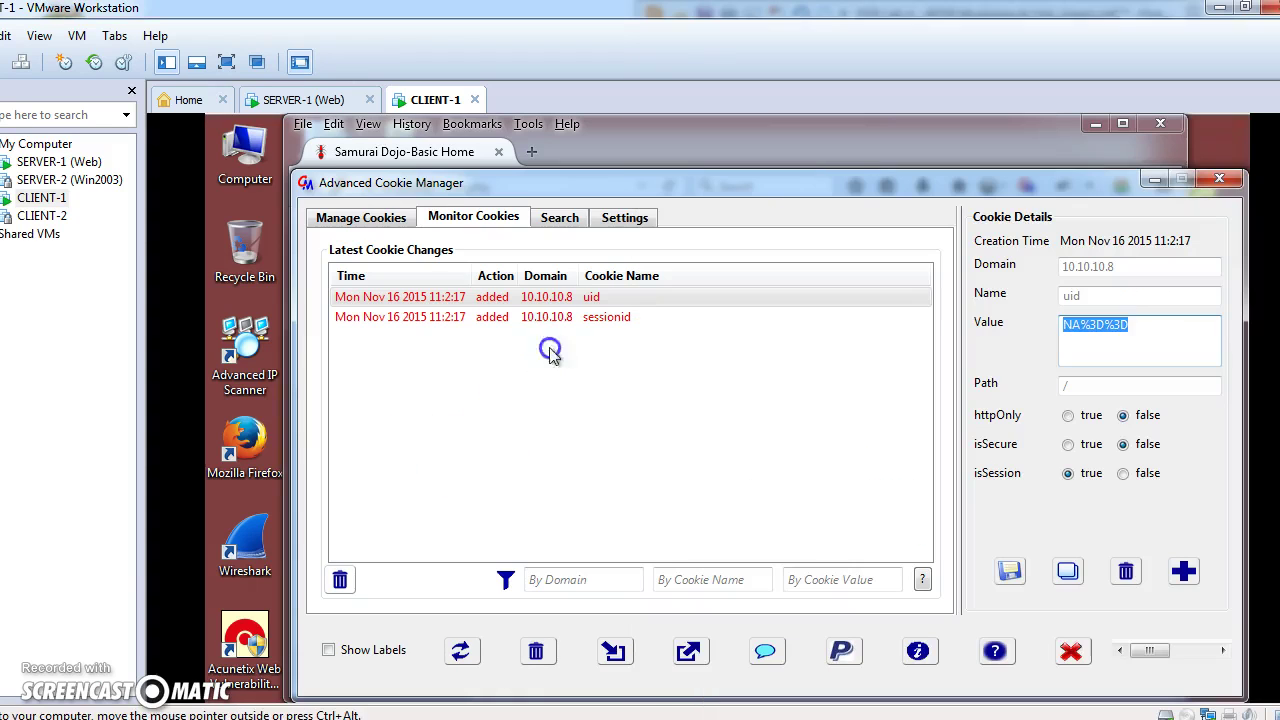
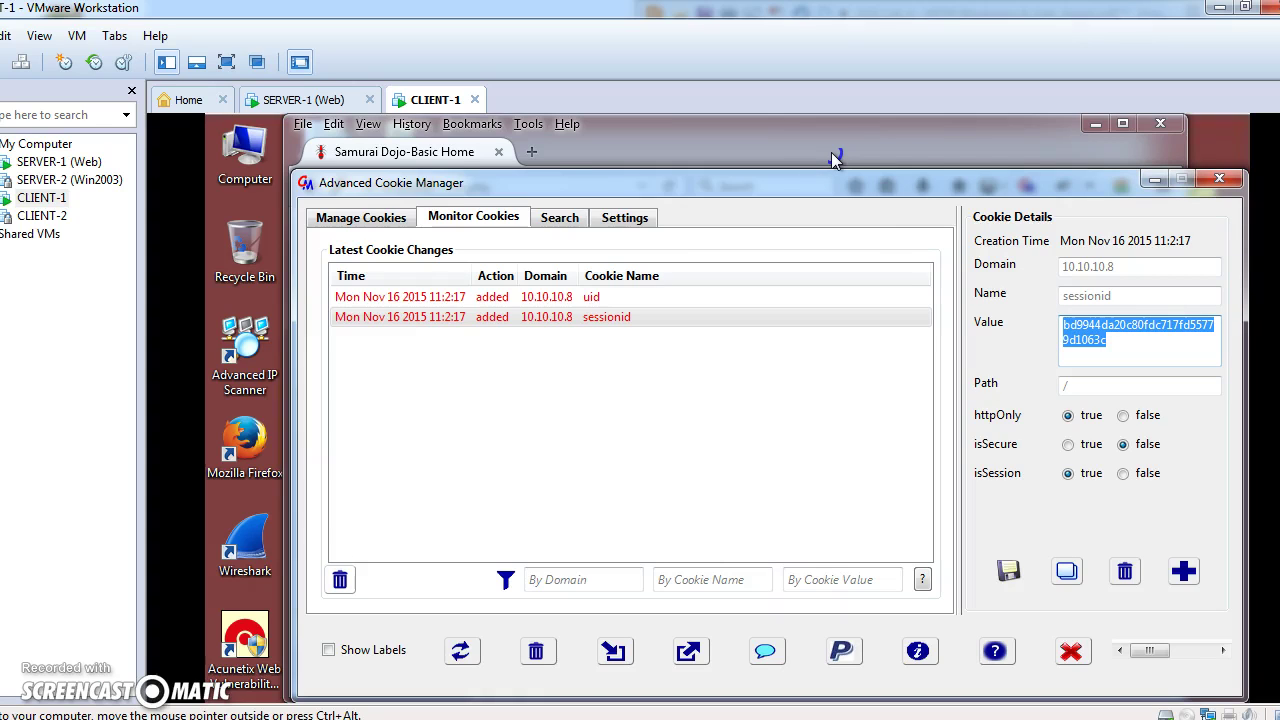
Copy the sessionid cookie value and paste it into the sessionid Value cell of the Foxit lab table.
right_click(1108, 334)
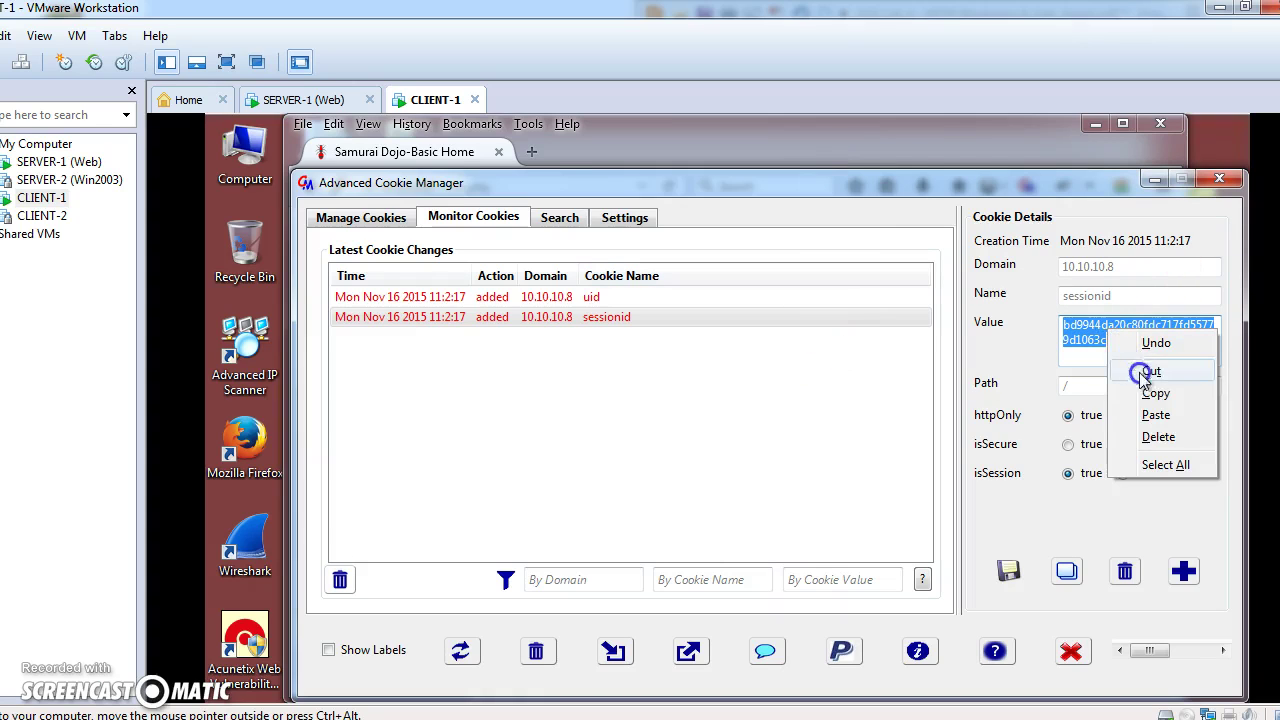
click(1153, 393)
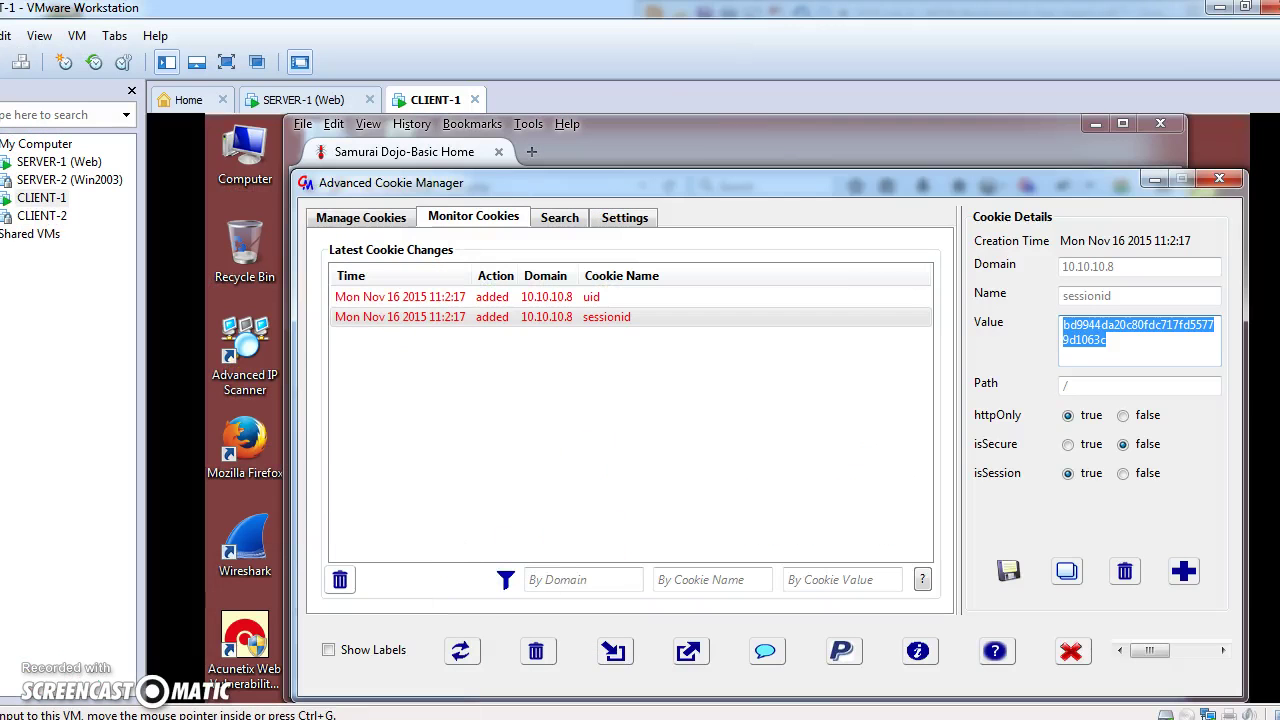
key(alt+Tab)
right_click(987, 414)
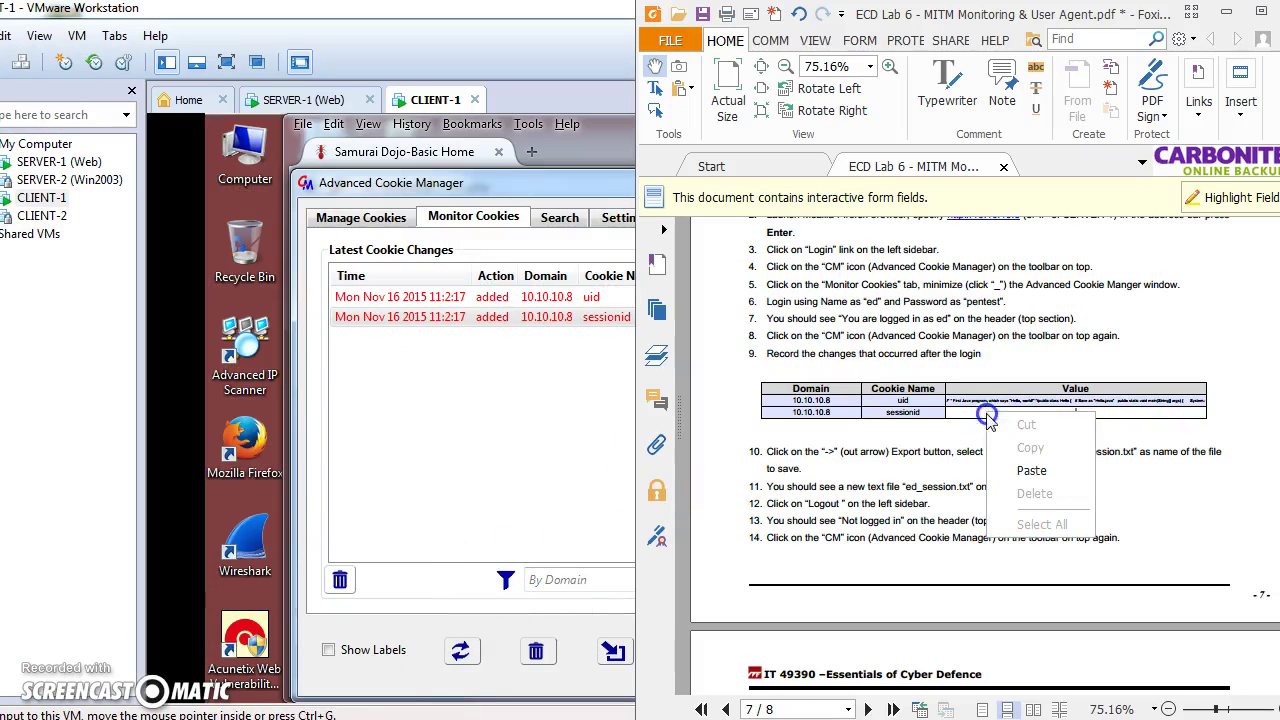
click(1031, 470)
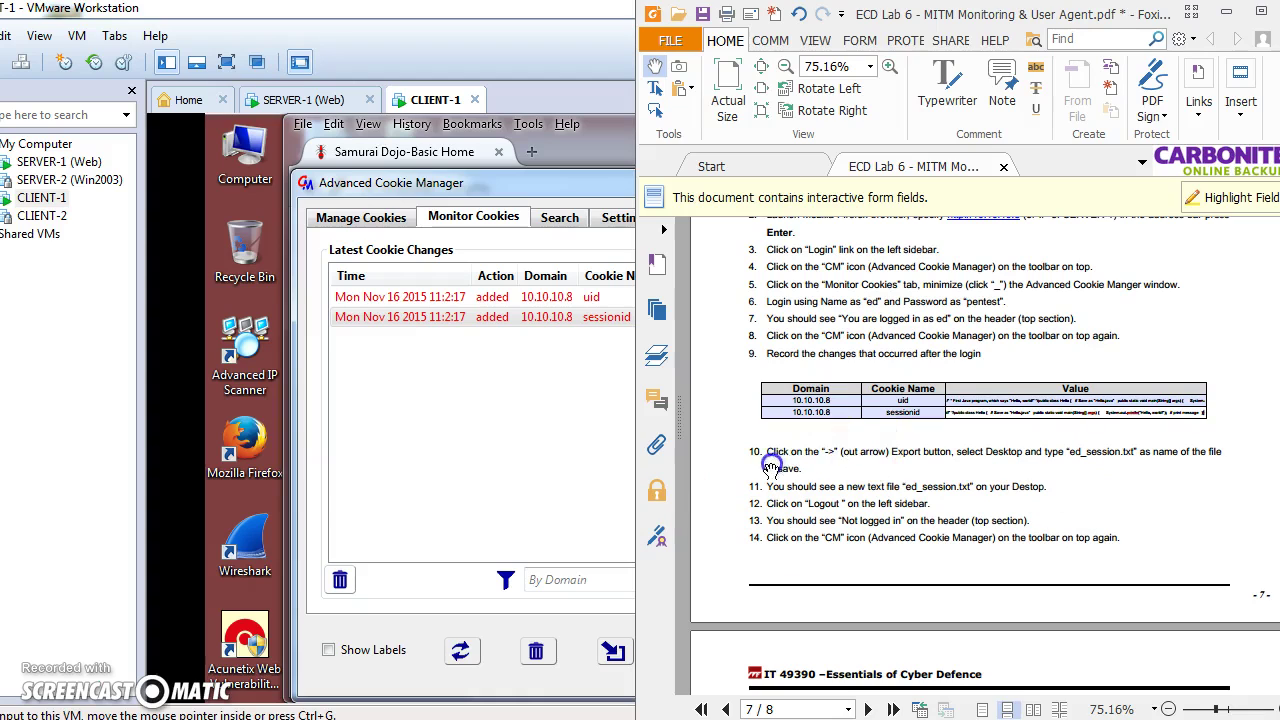
click(522, 520)
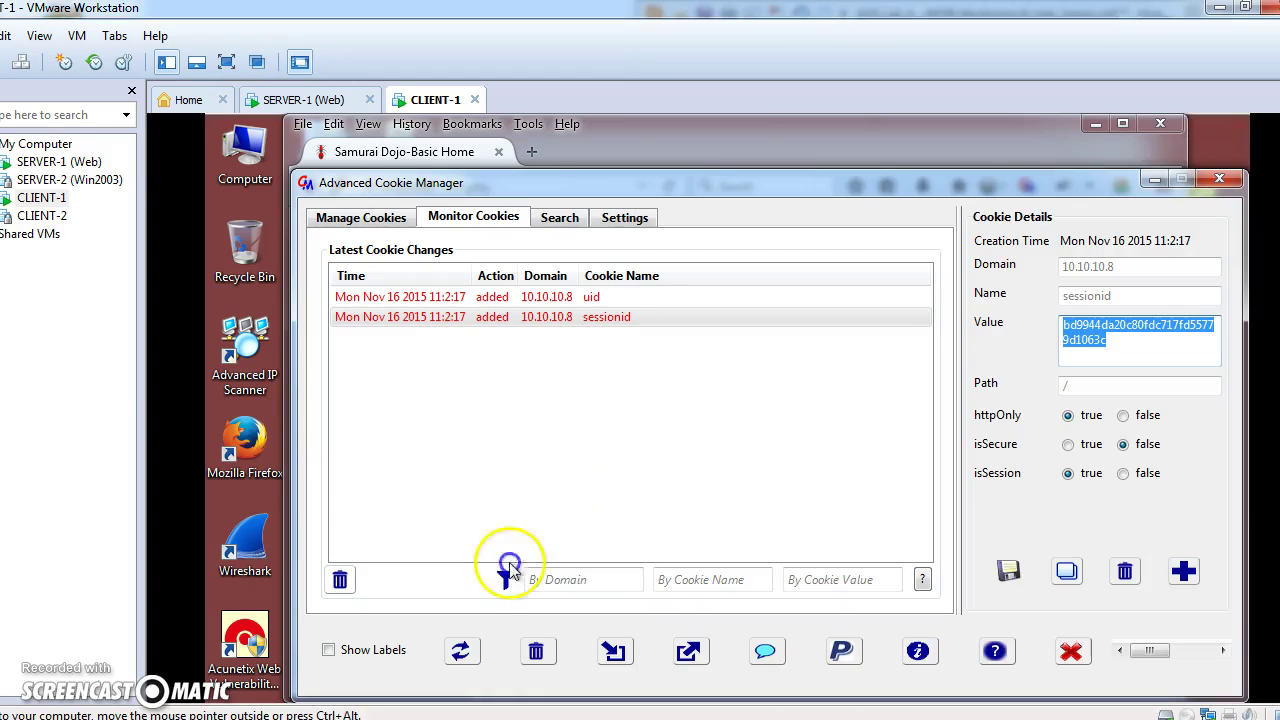
Open the cookie export dialog, choose the Desktop as the save location, and check the lab sheet for the file name.
click(691, 651)
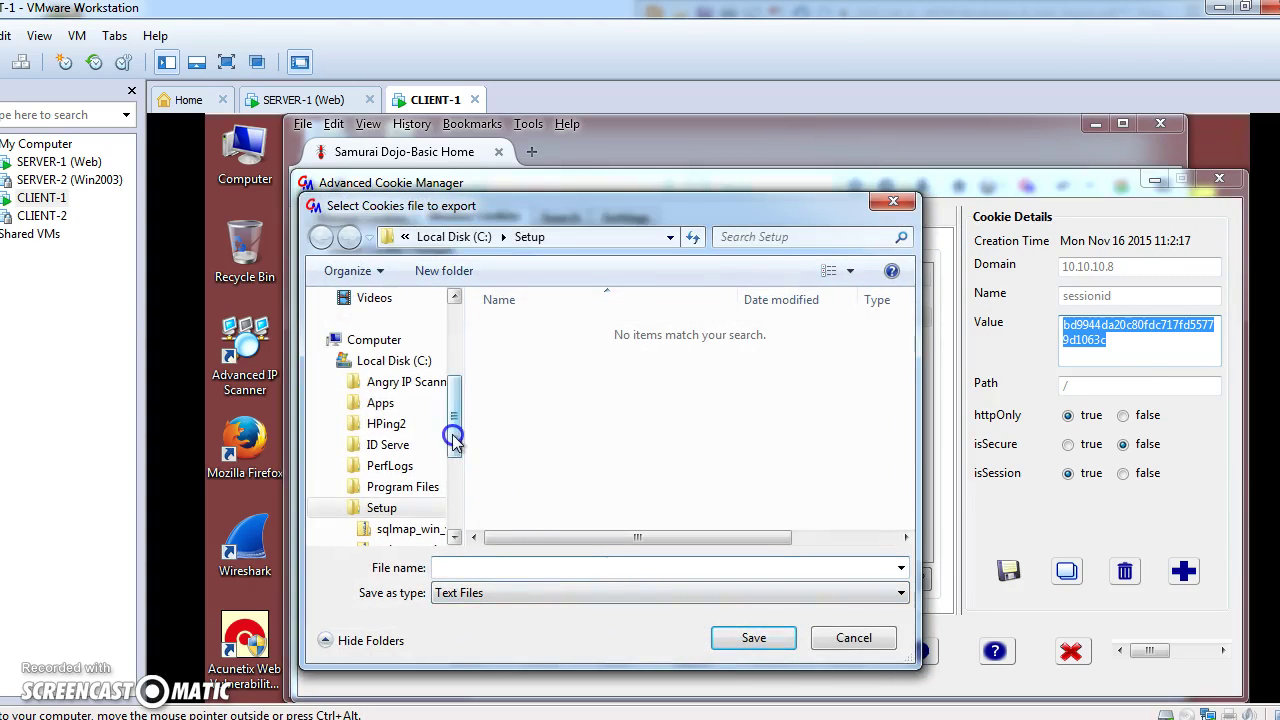
drag(454, 424, 454, 350)
click(395, 330)
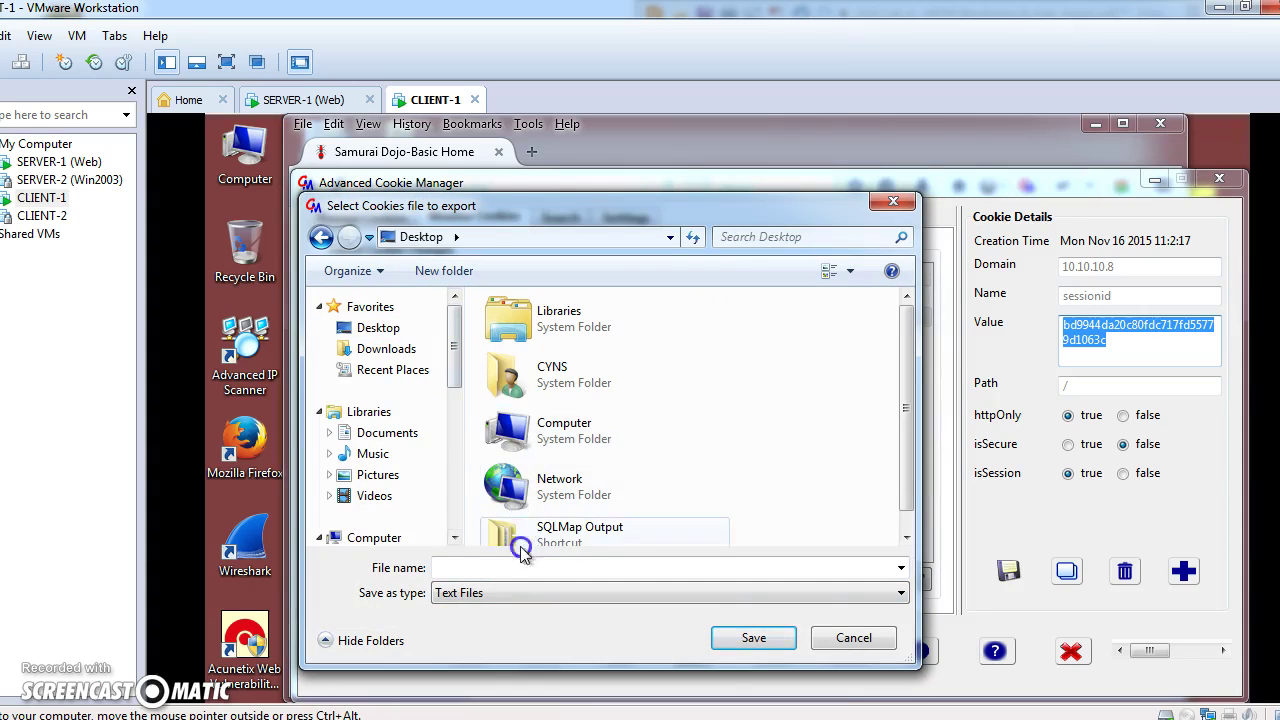
key(alt+Tab)
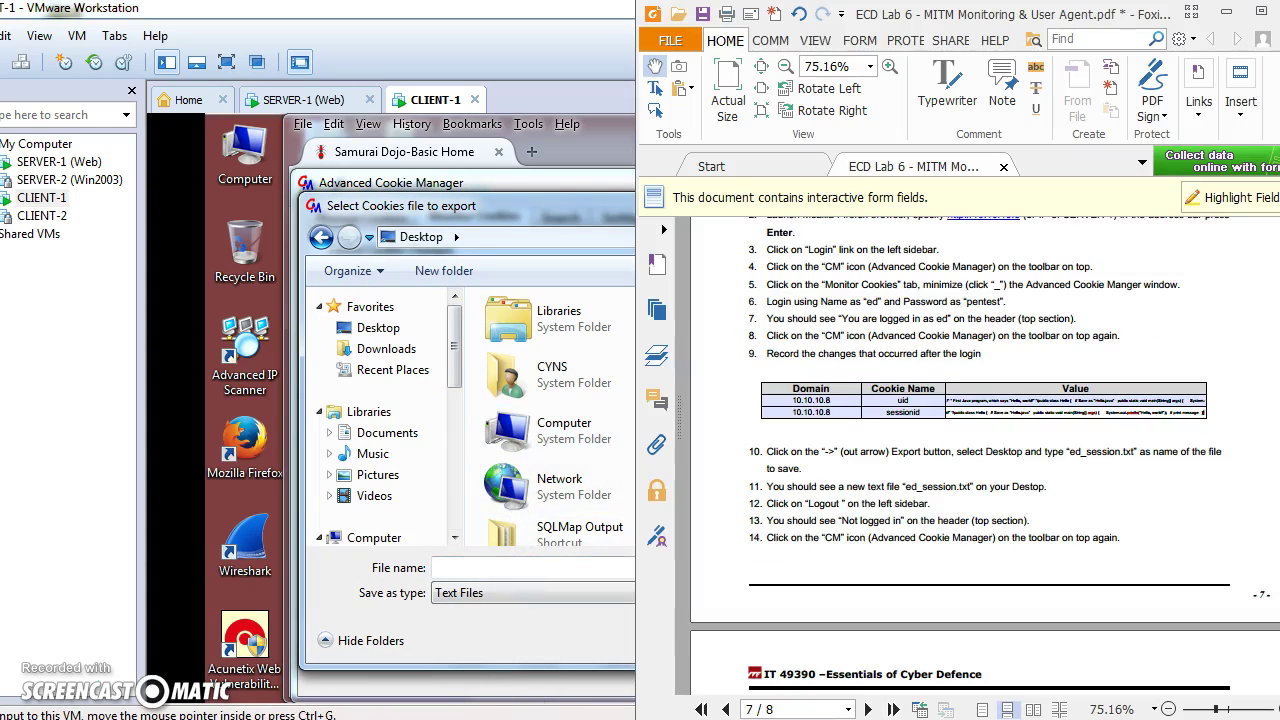
click(538, 568)
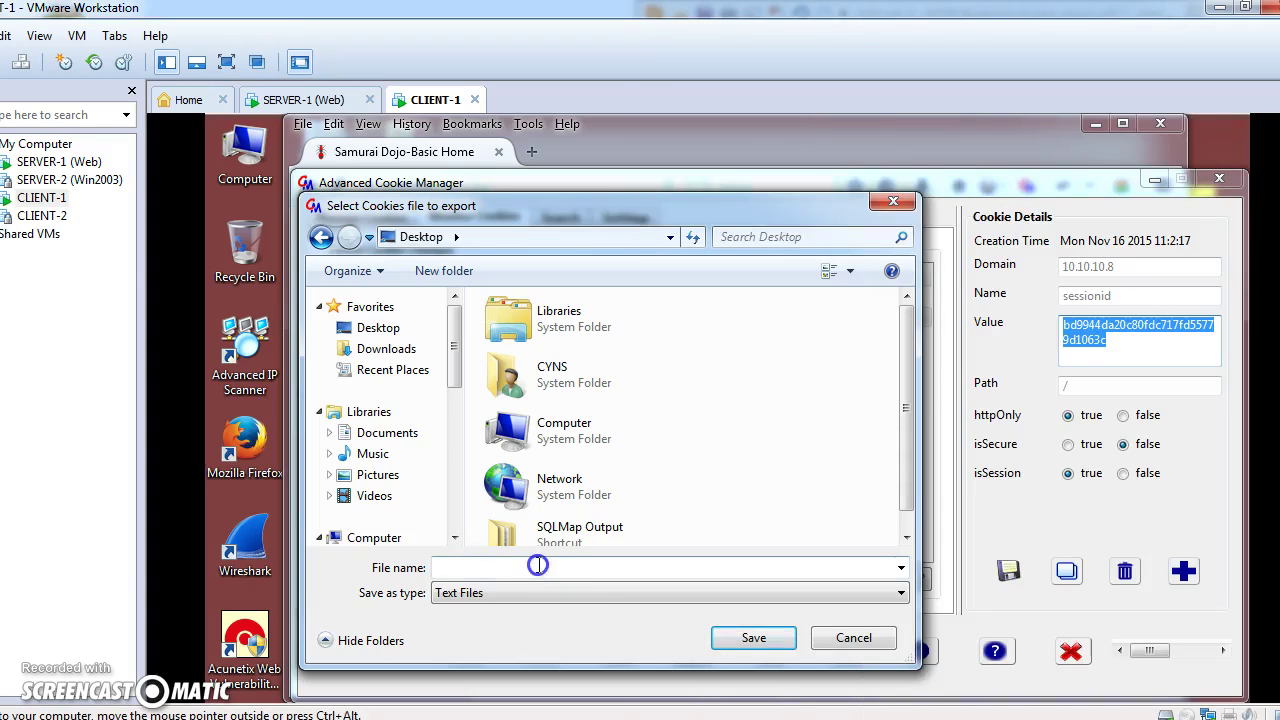
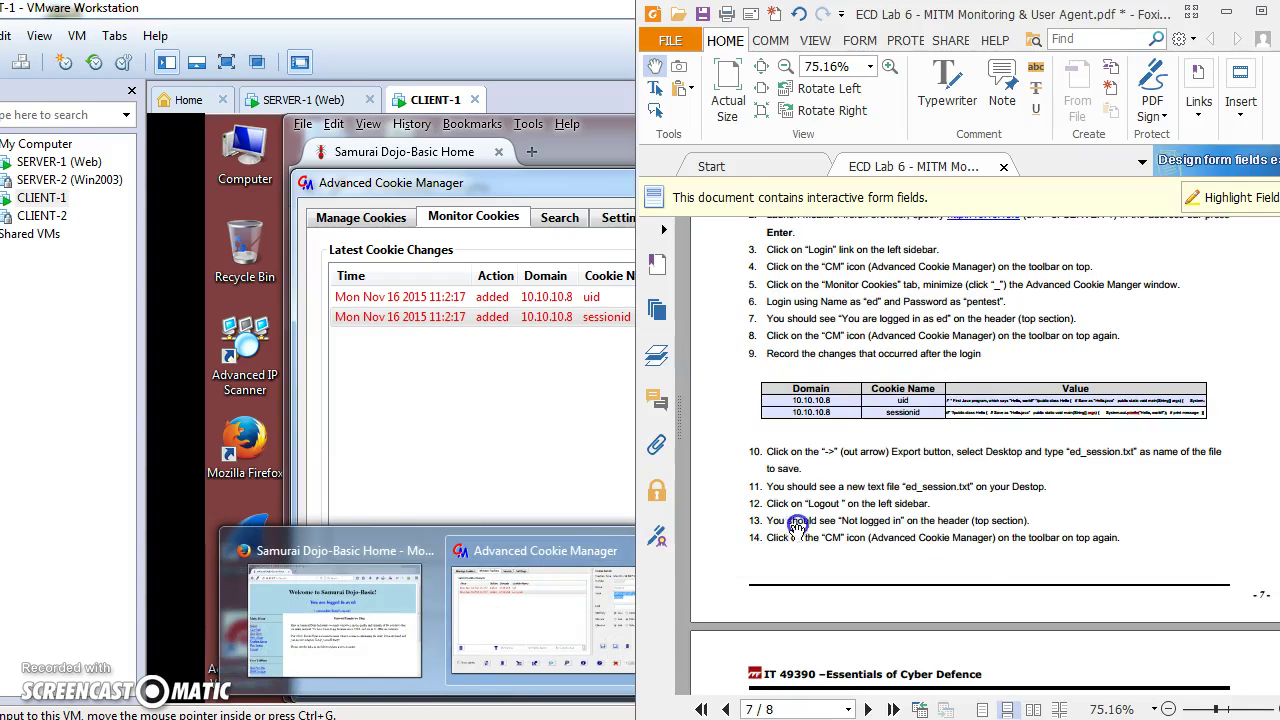
Scroll the lab PDF to the 'What happened to the cookies?' question, then bring the VM forward.
scroll(1054, 528, down, 1)
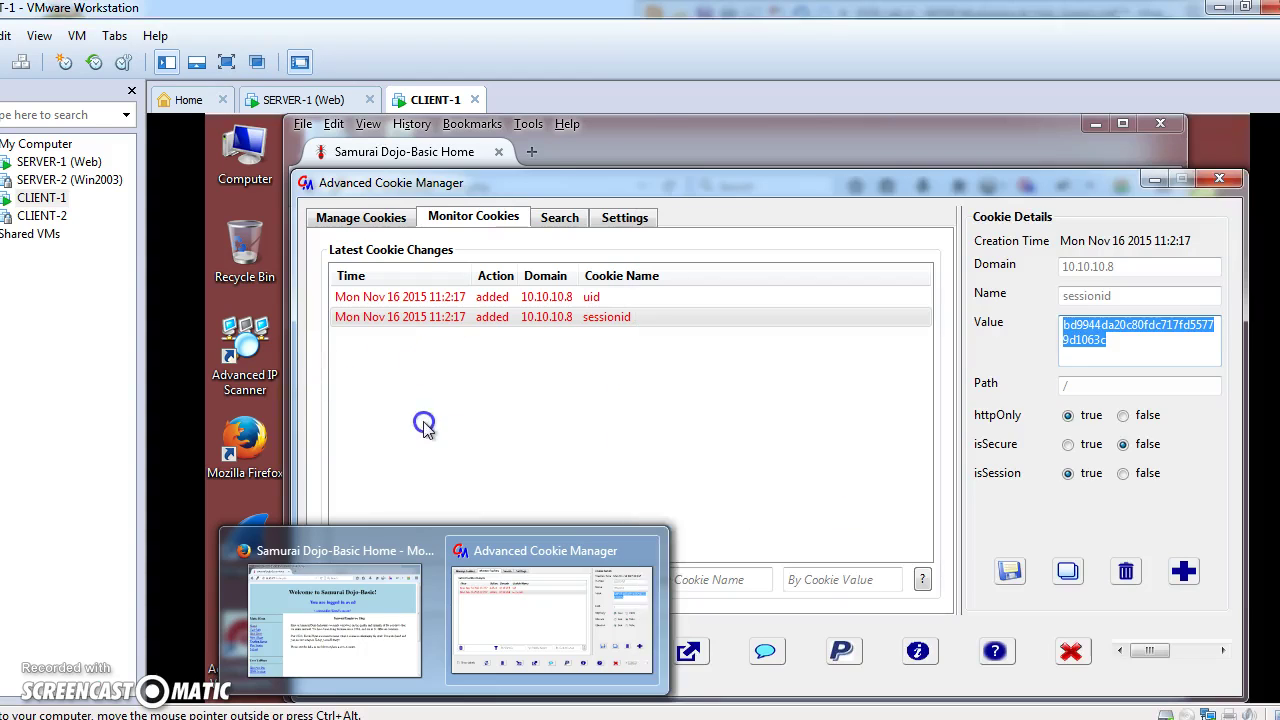
click(423, 427)
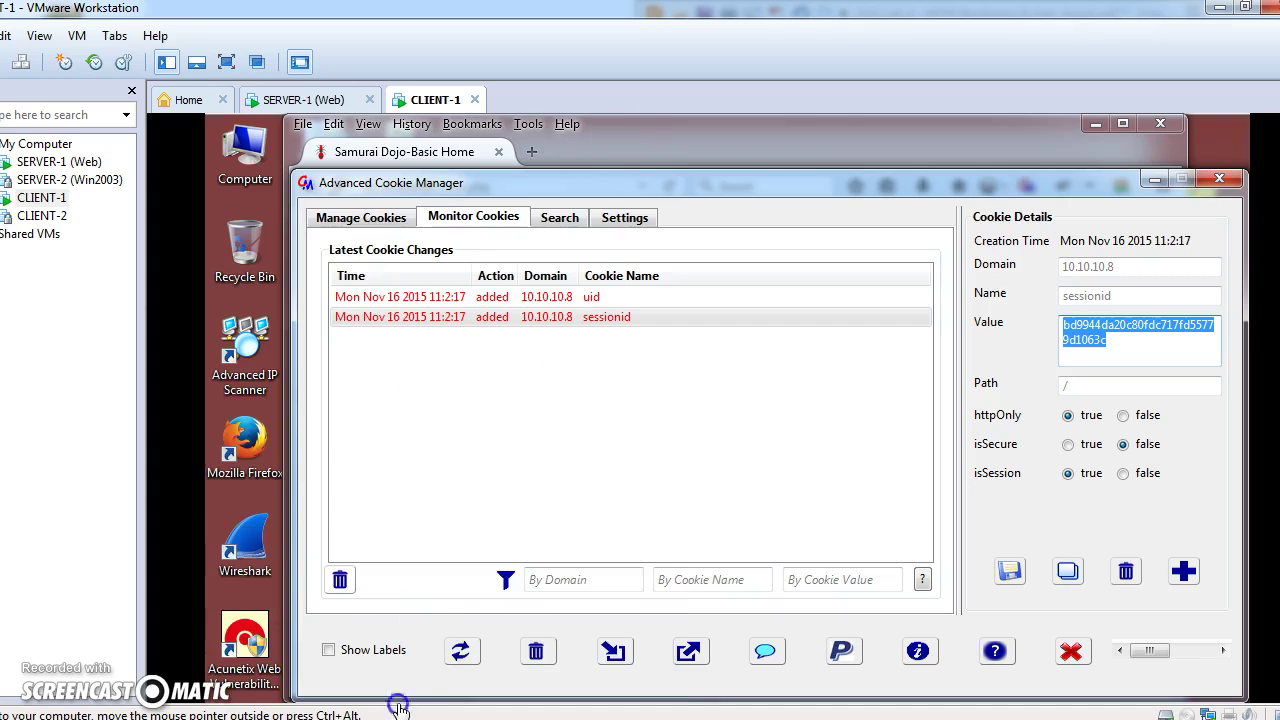
Log out of the Samurai Dojo site in the CLIENT-1 Firefox window.
mouse_move(340, 712)
click(500, 637)
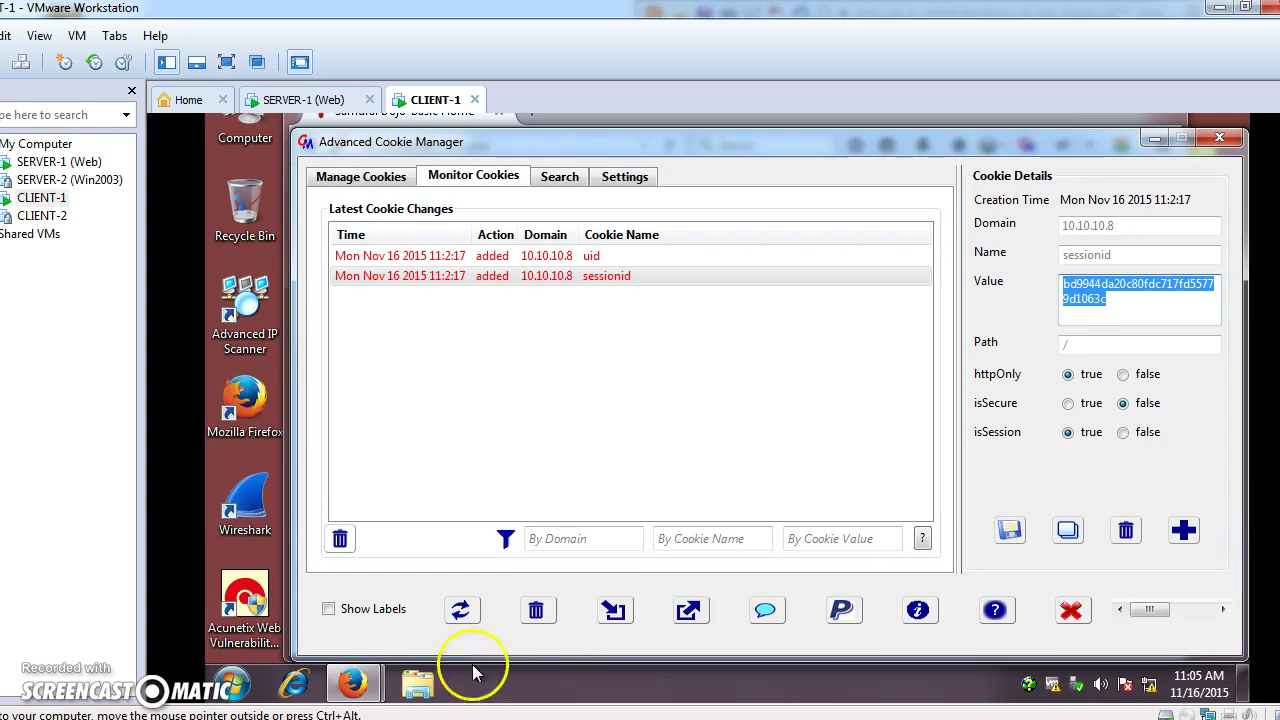
mouse_move(351, 685)
click(430, 600)
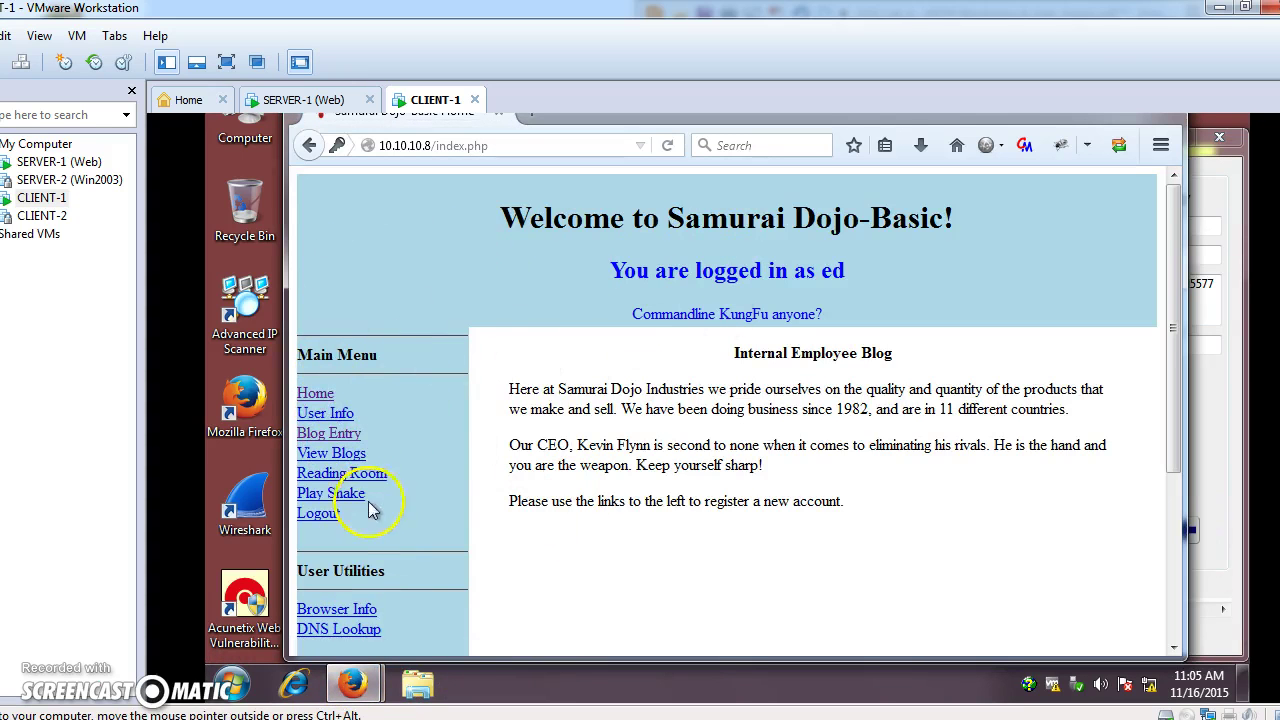
click(318, 513)
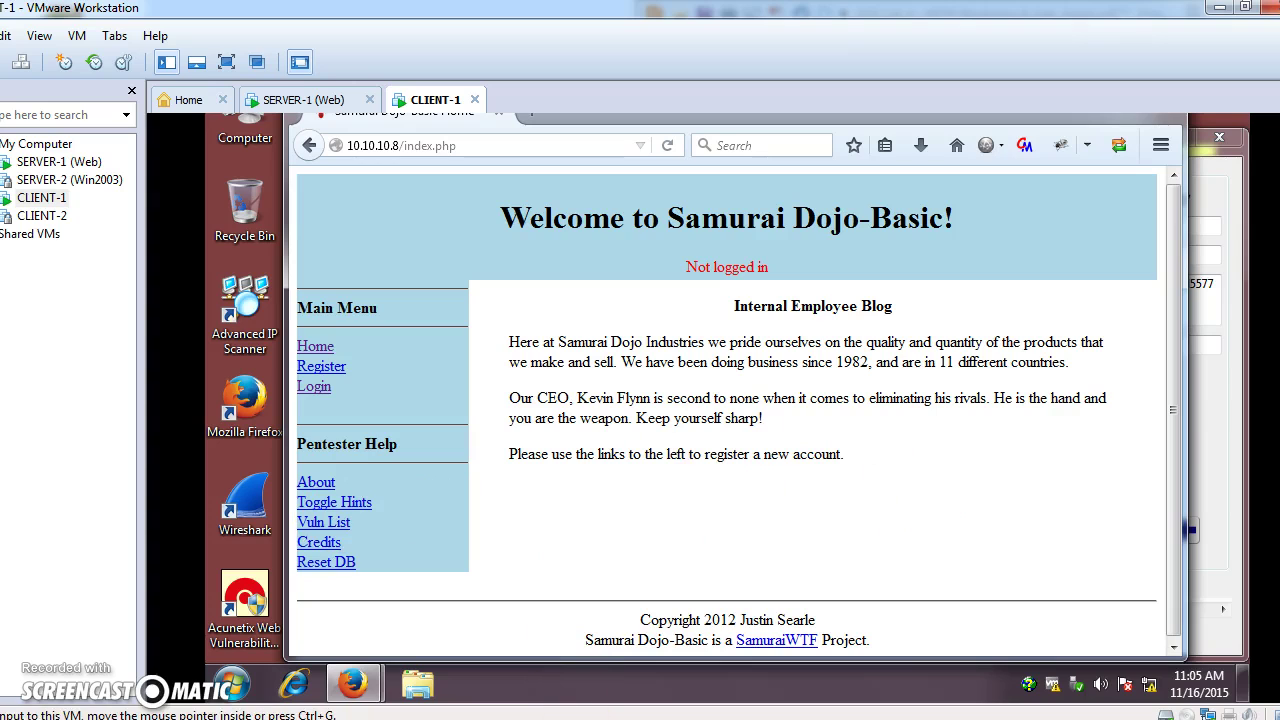
Check the lab PDF further down, then return to the virtual machine window.
key(alt+Tab)
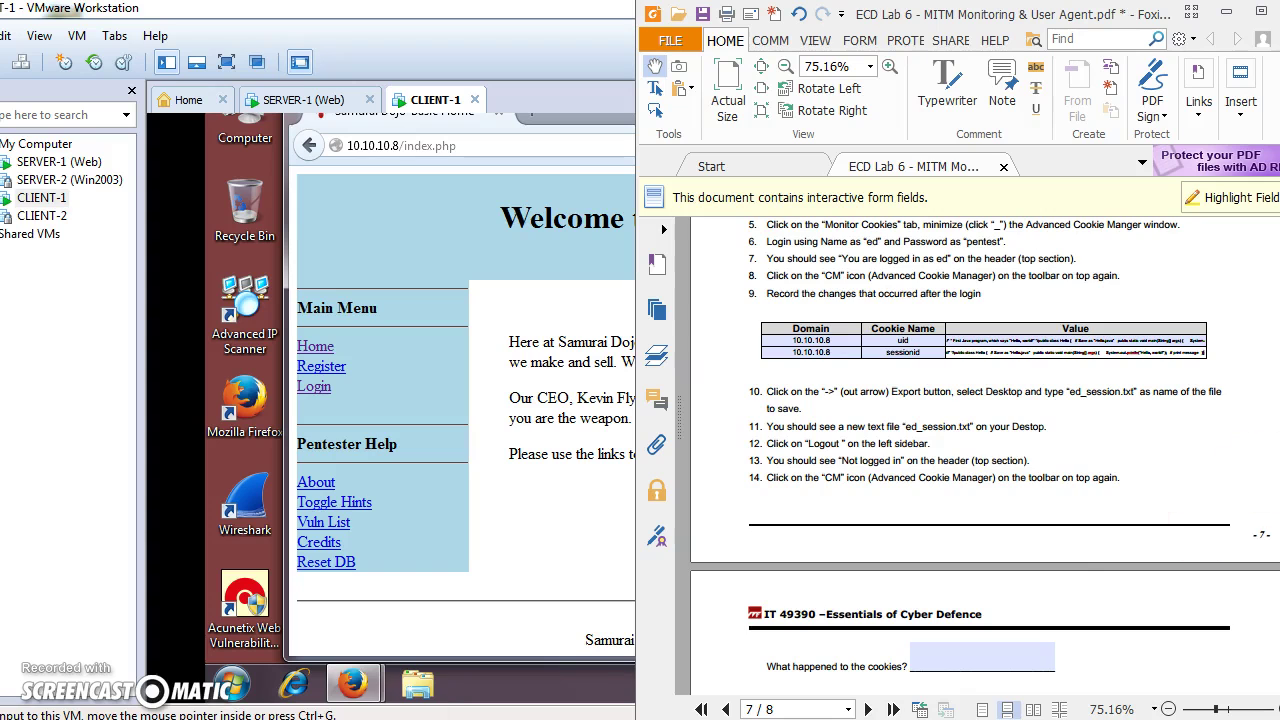
scroll(1000, 480, down, 4)
click(480, 530)
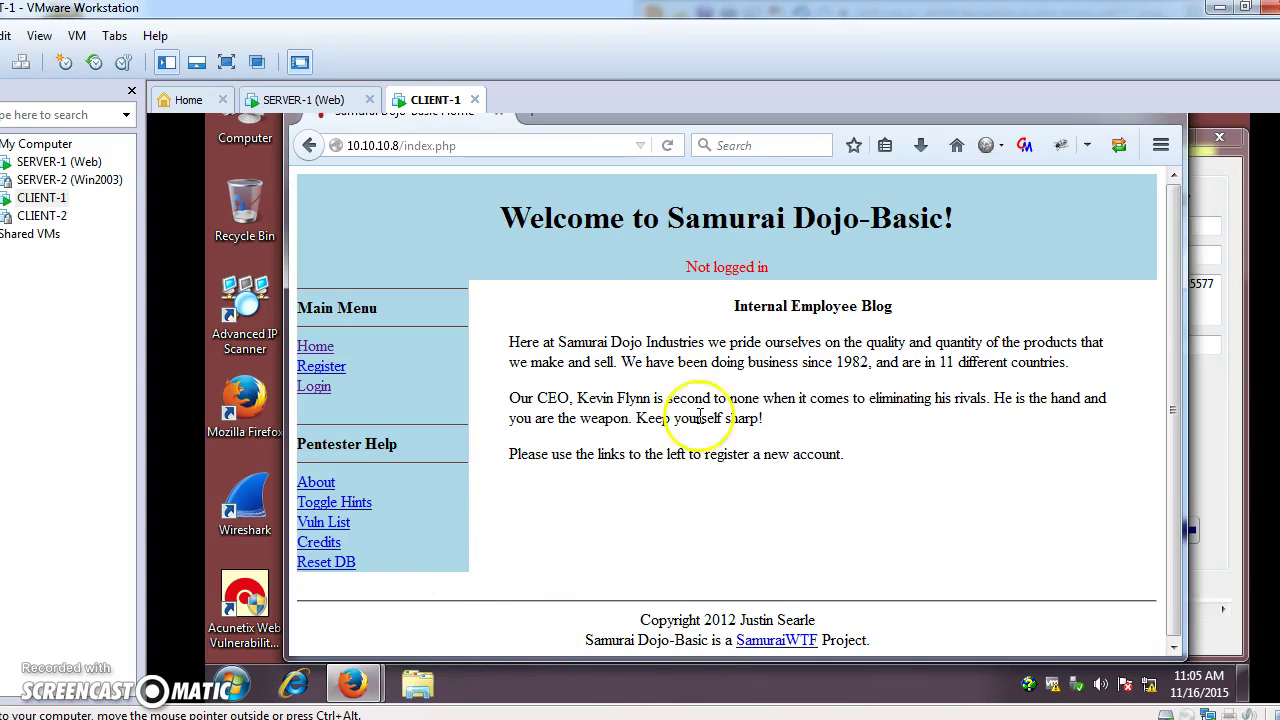
Step through the Latest Cookie Changes rows, starting from the added uid entry.
mouse_move(352, 684)
click(510, 595)
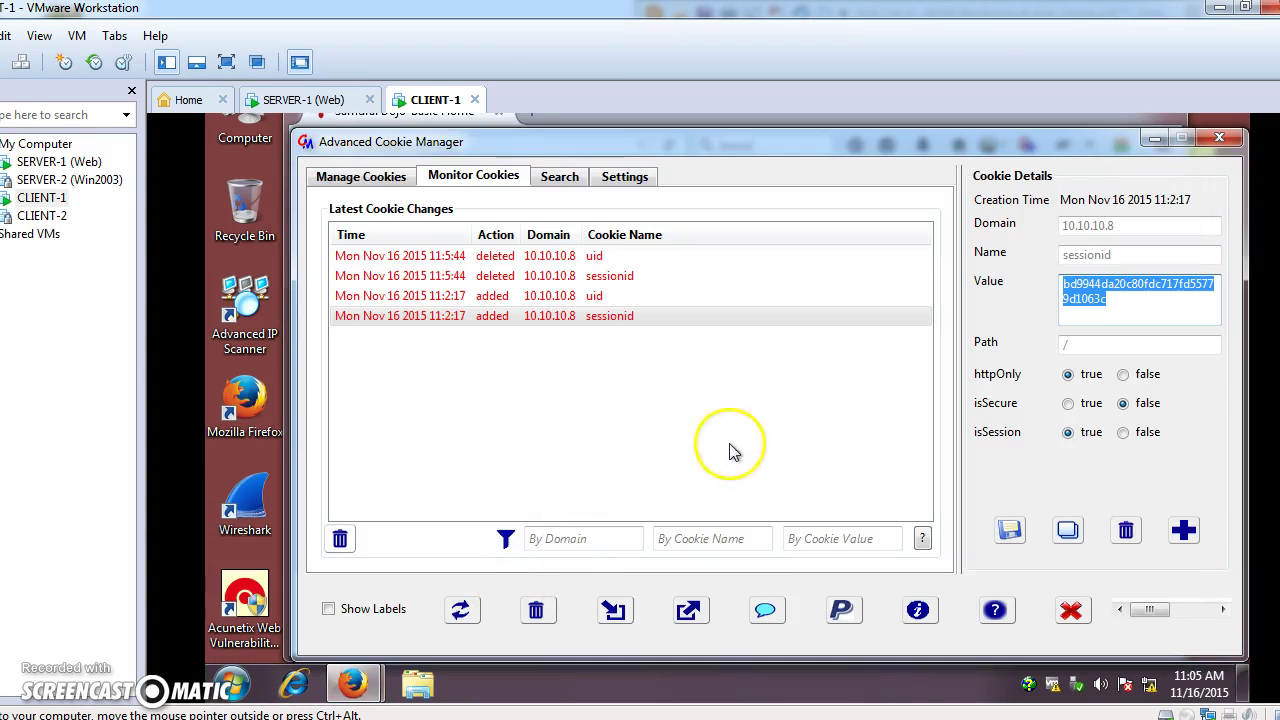
click(580, 298)
key(Down)
key(Up)
key(Down)
key(Up)
key(Down)
Review the deleted uid and sessionid entries and bring the worksheet PDF back up.
key(Home)
key(Down)
key(Down)
key(Up)
key(Up)
key(Down)
key(Down)
key(Down)
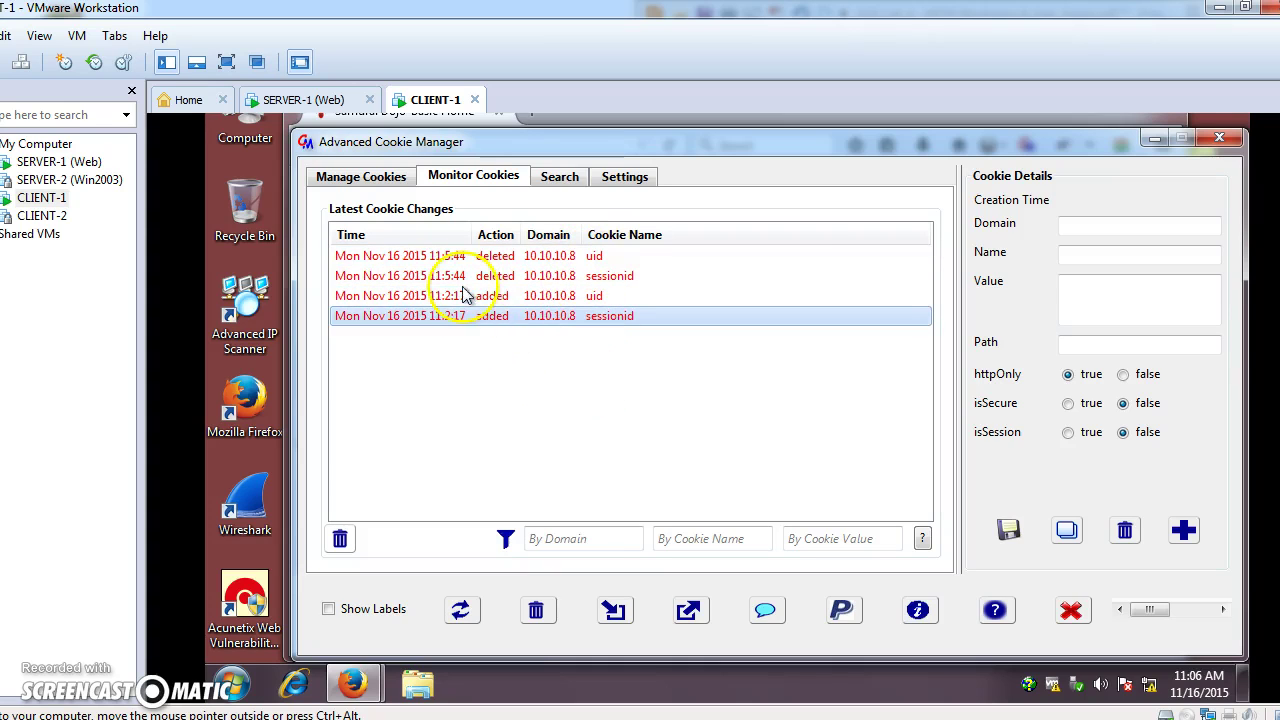
key(ctrl+alt)
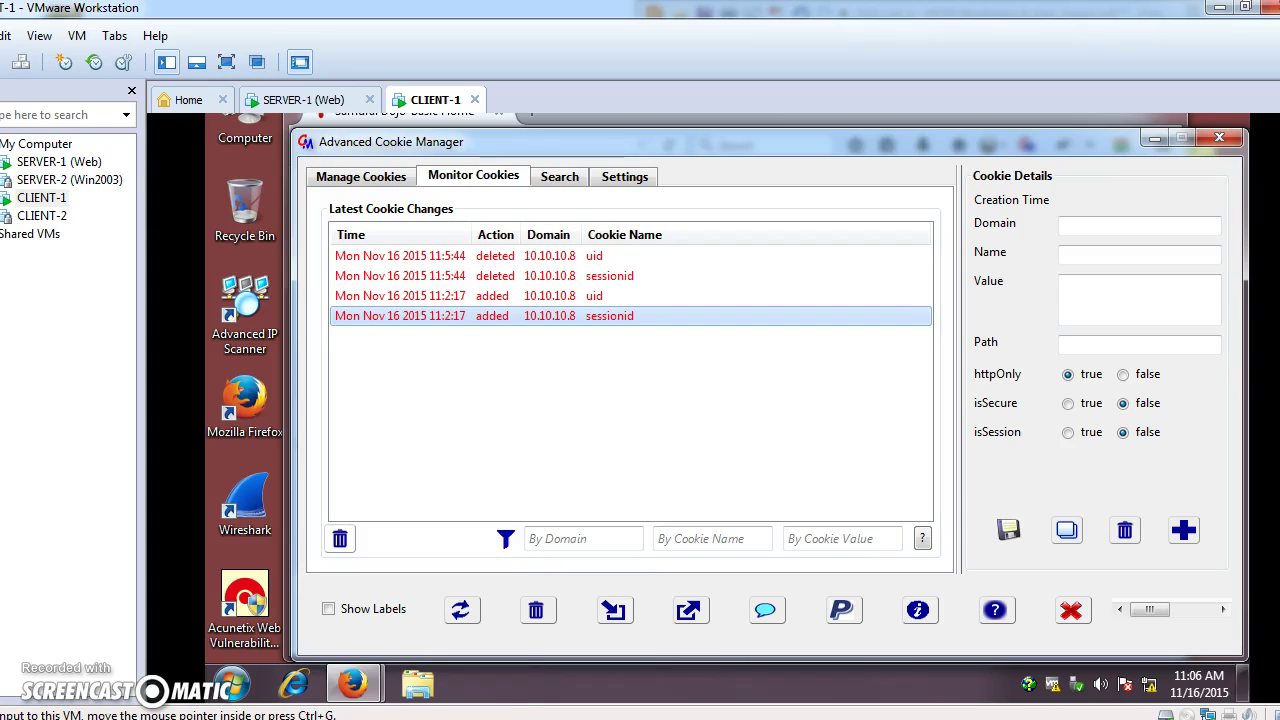
click(363, 623)
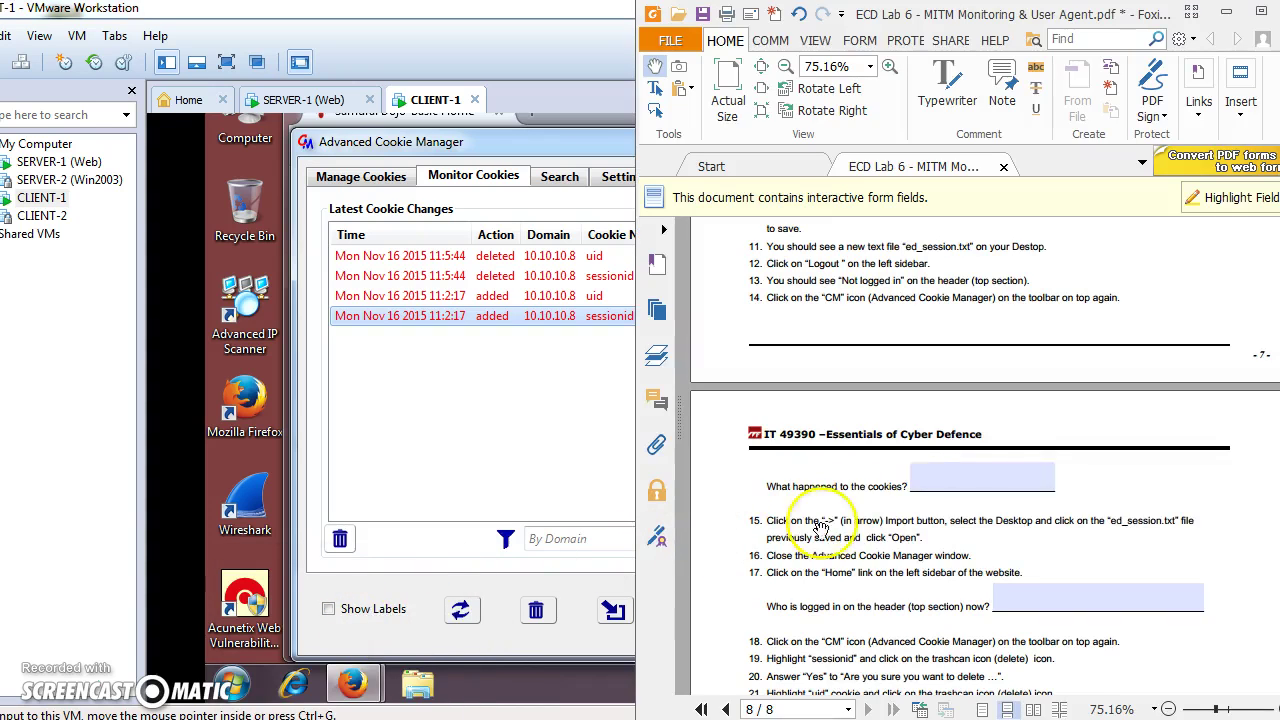
Answer 'What happened to the cookies?' with 'Cookies were deleted and added without details'.
click(961, 481)
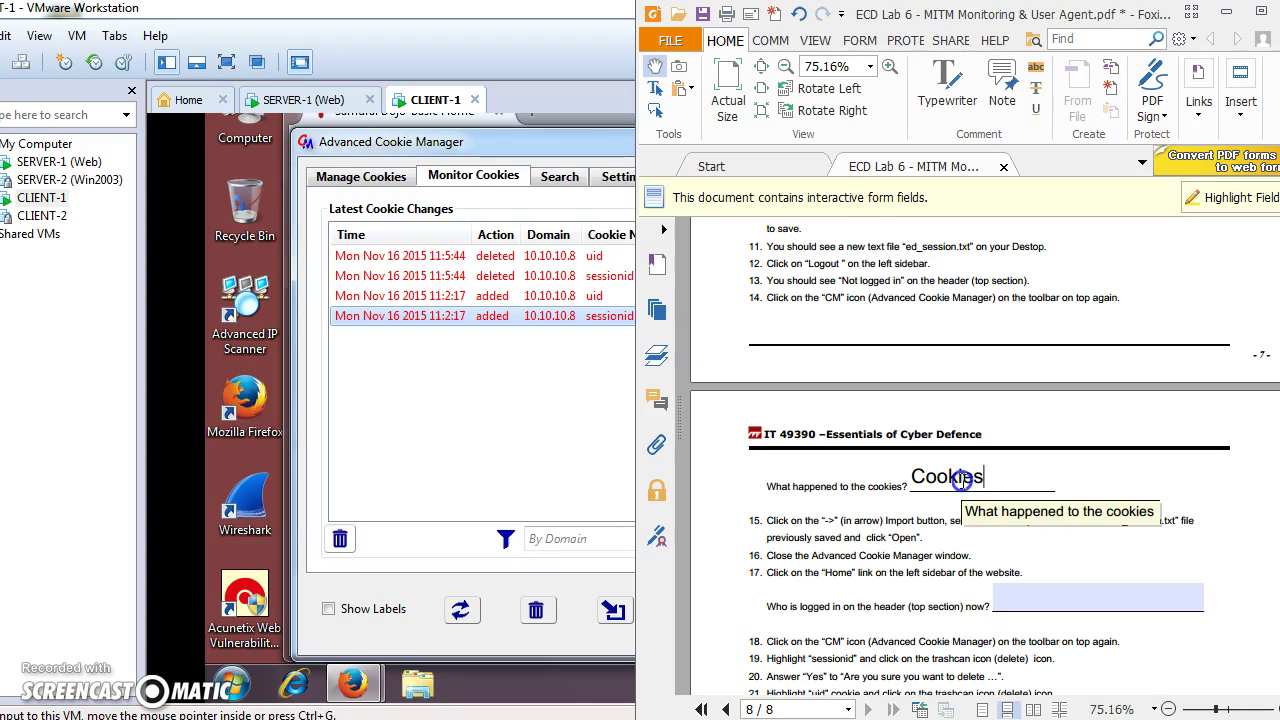
text(Cookies were deleted a)
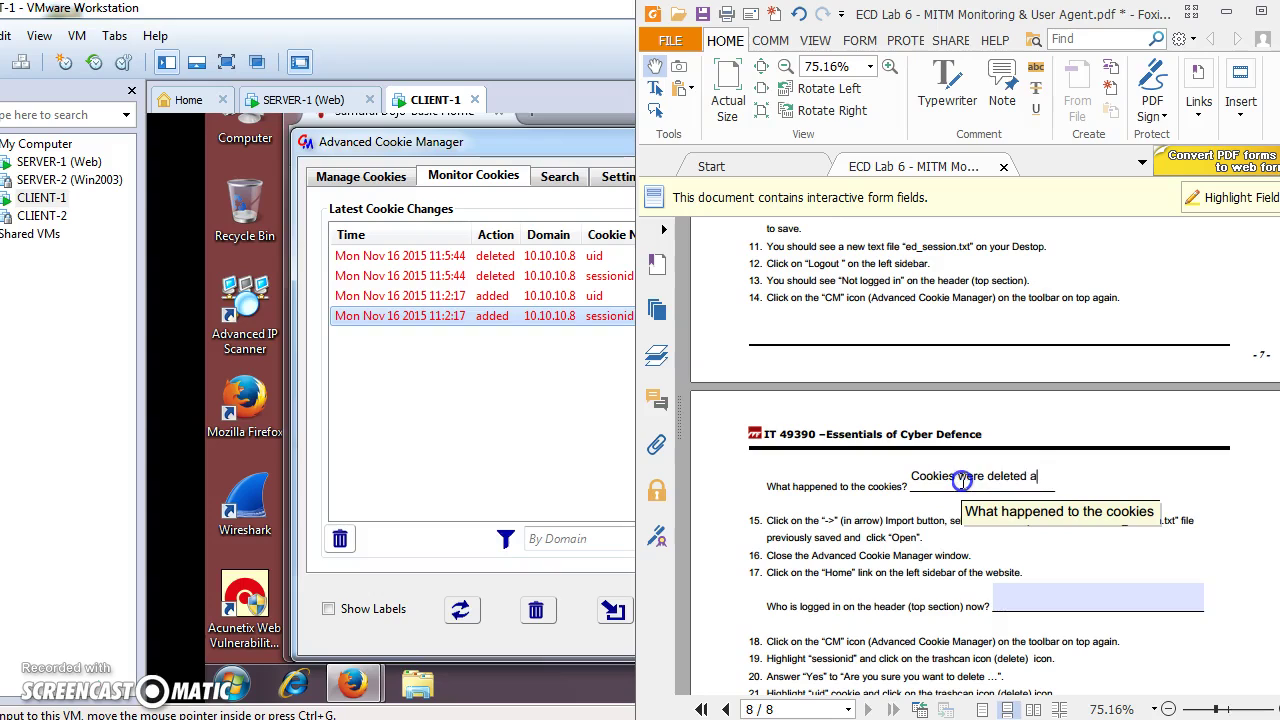
text(nd added without )
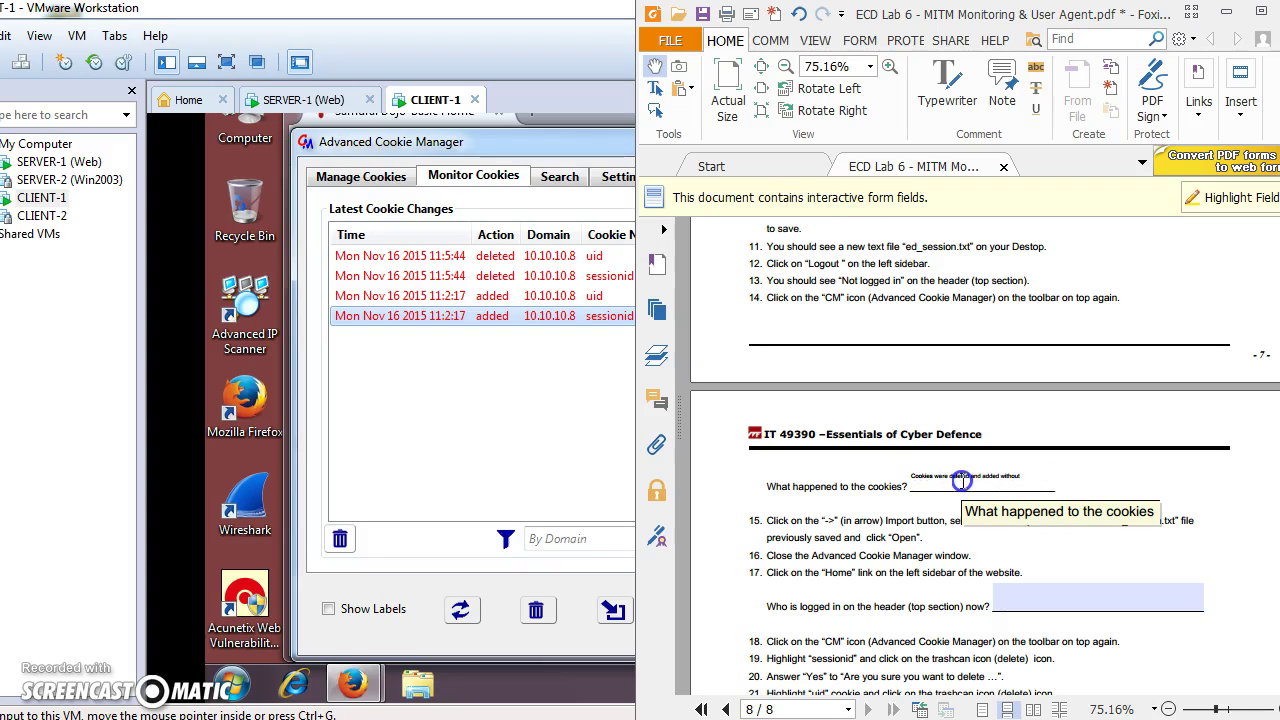
text(details)
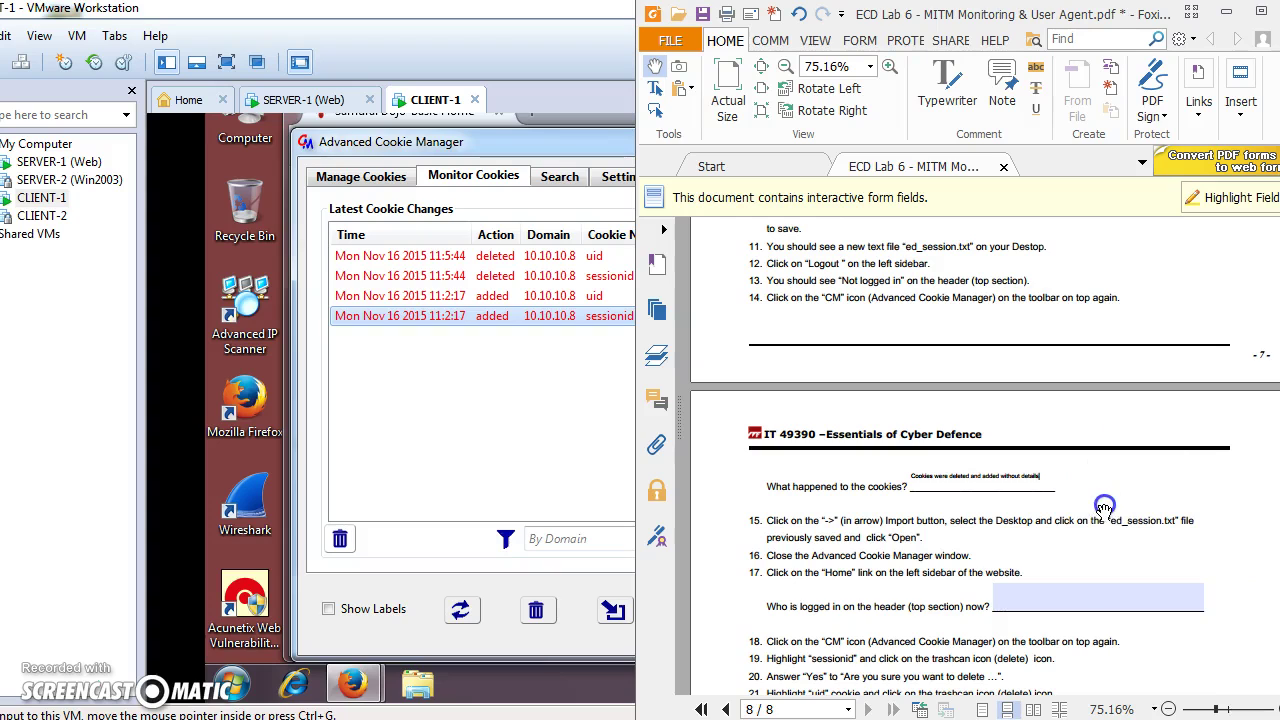
click(1038, 598)
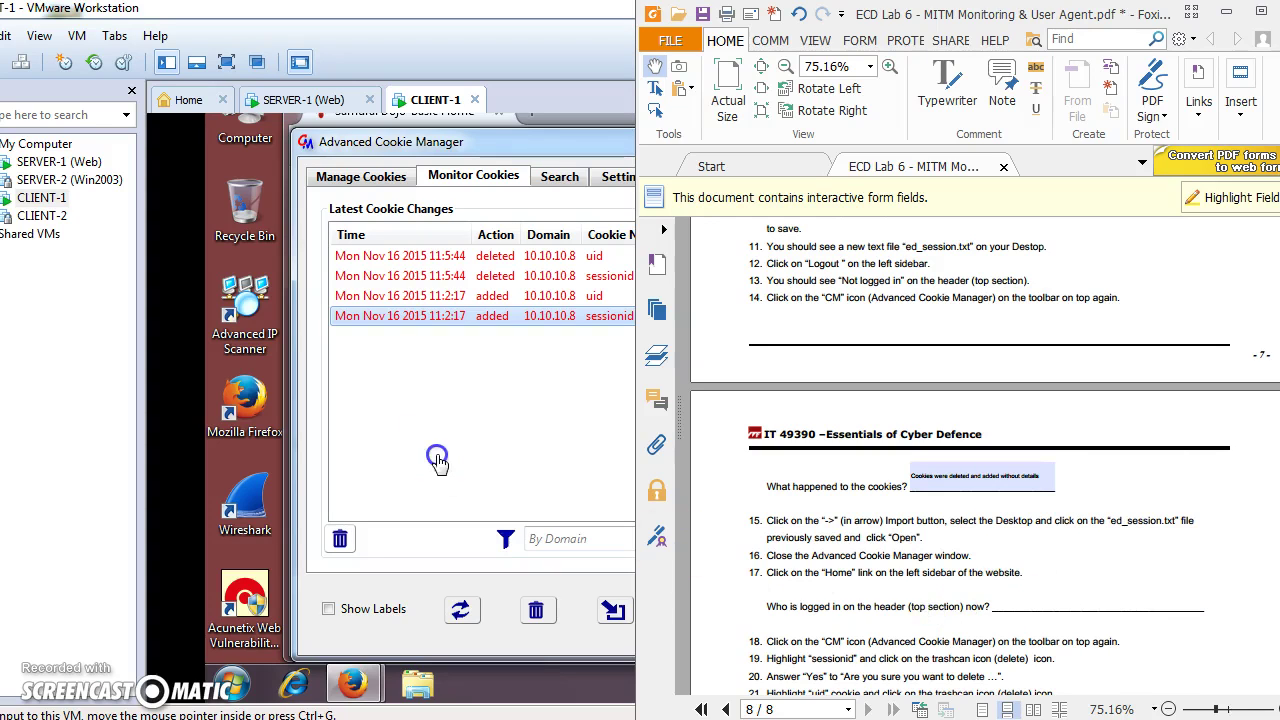
click(436, 458)
Open the cookie import dialog and type 'ed_' to choose ed_session.txt from the Desktop.
click(376, 177)
click(440, 176)
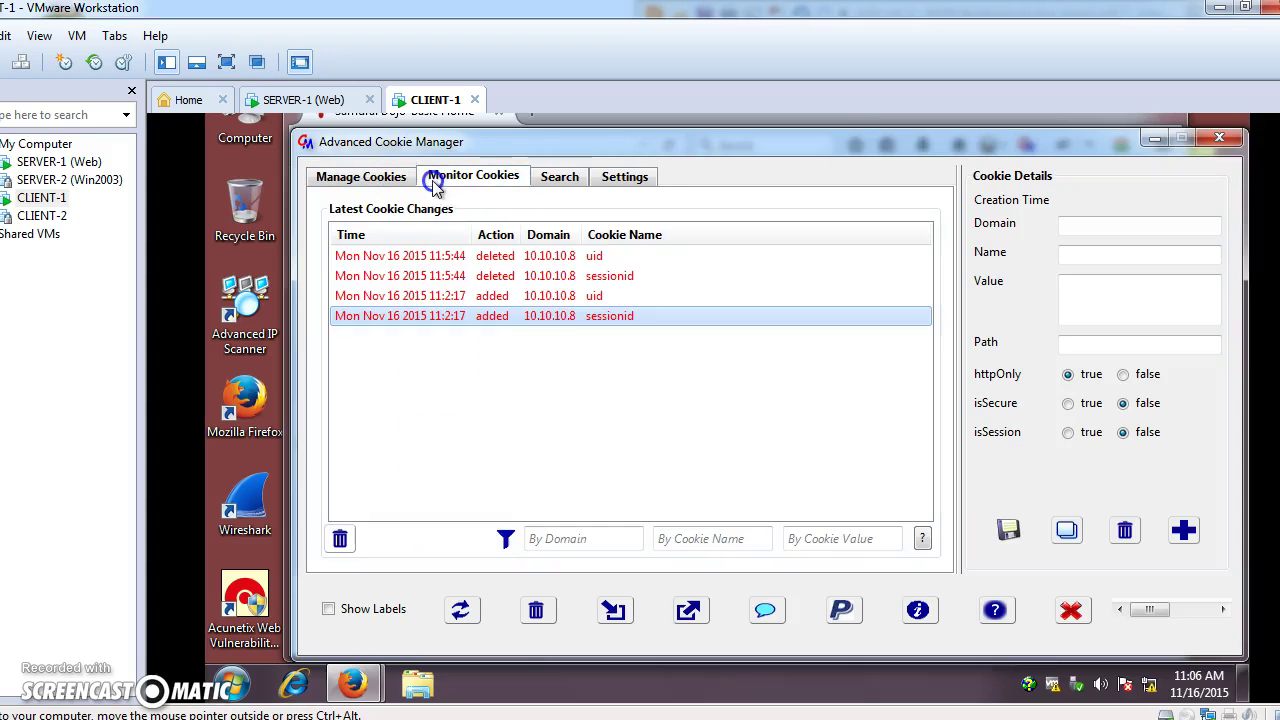
click(611, 611)
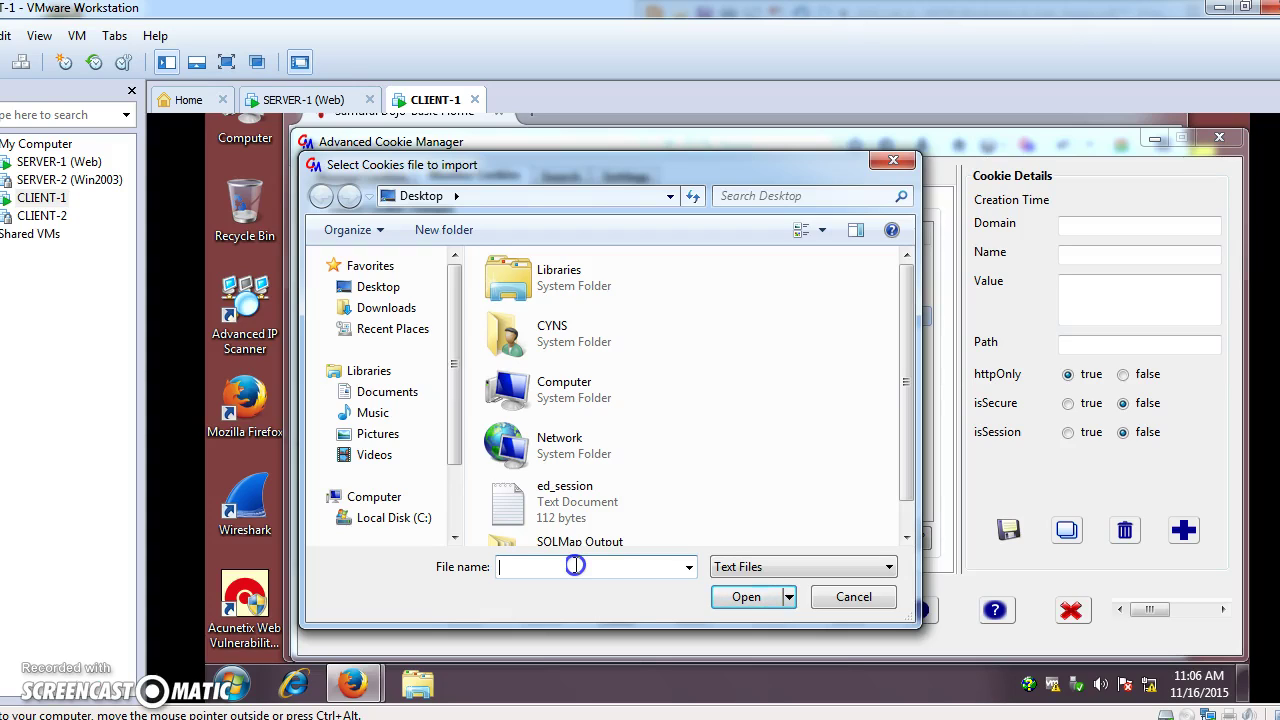
text(ed_)
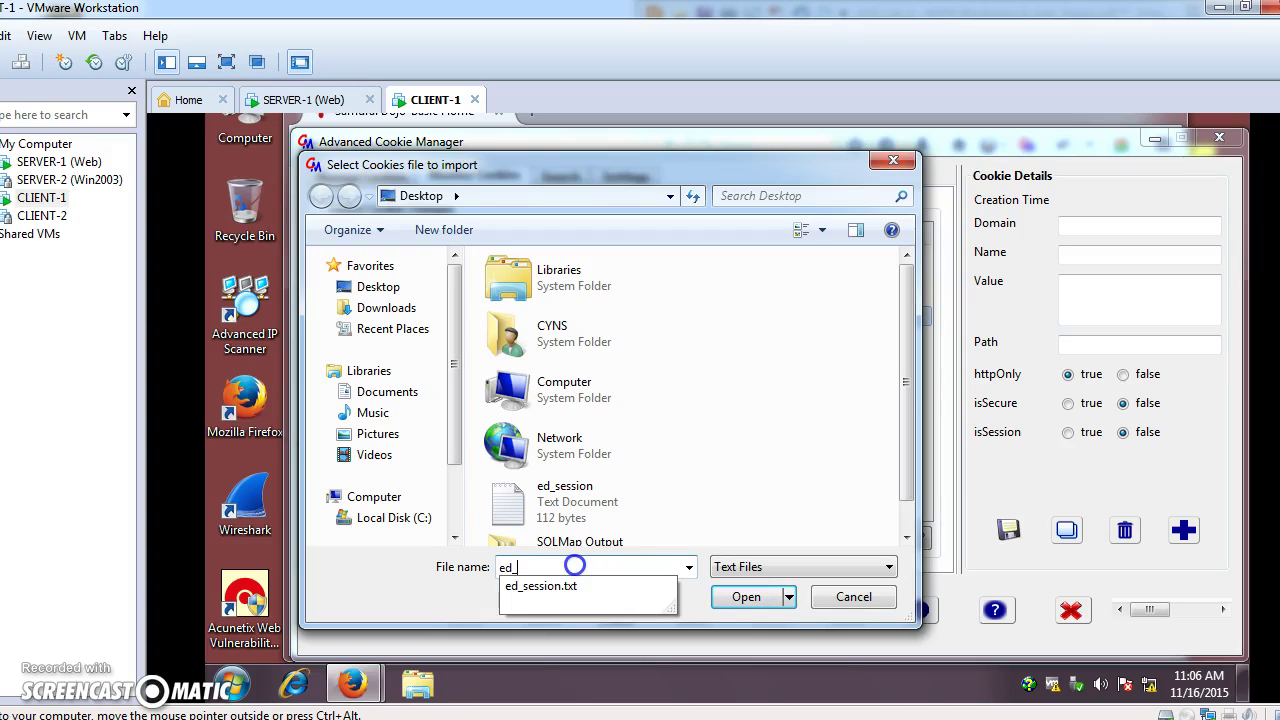
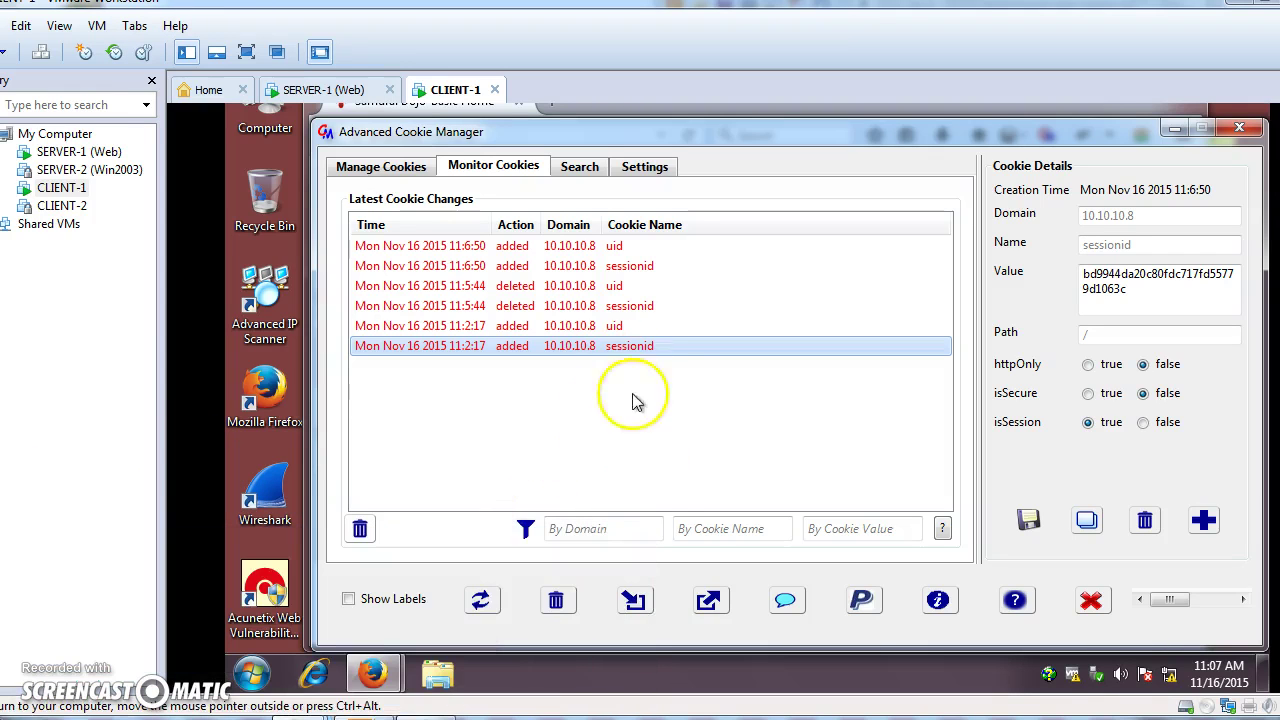
Minimize Advanced Cookie Manager and return to the Samurai Dojo-Basic home page at 10.10.10.8.
click(1171, 128)
click(338, 336)
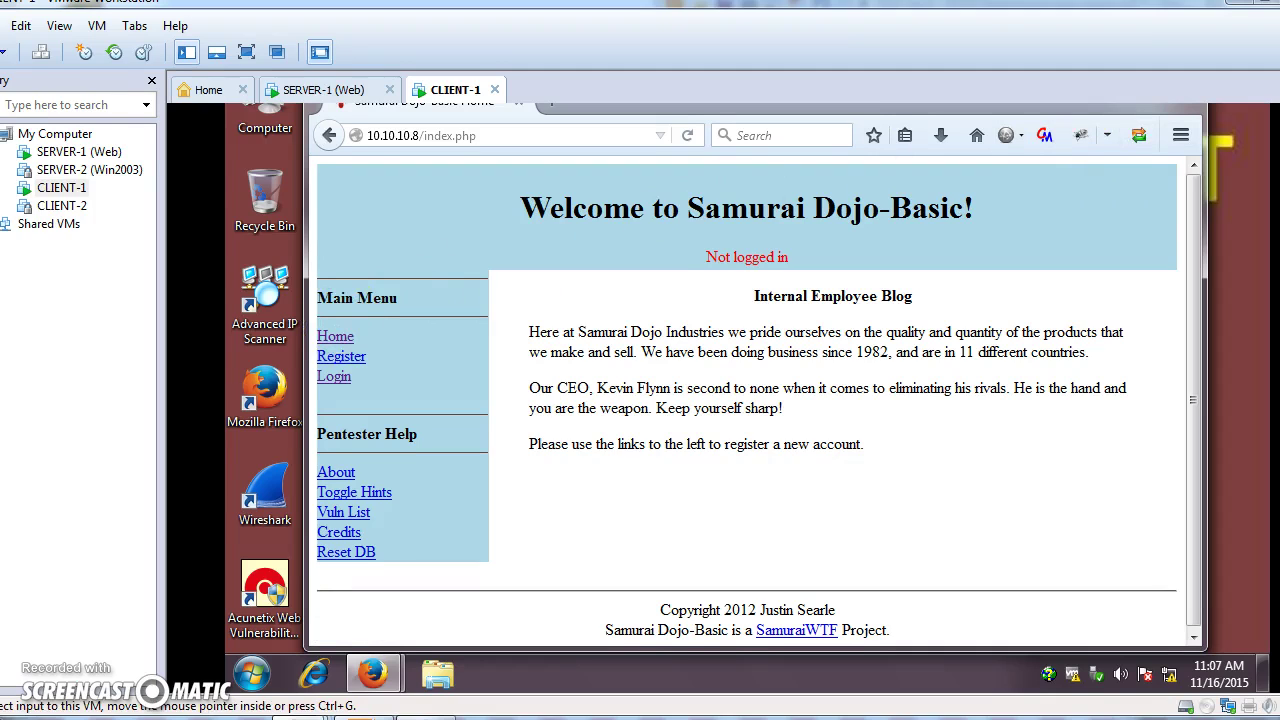
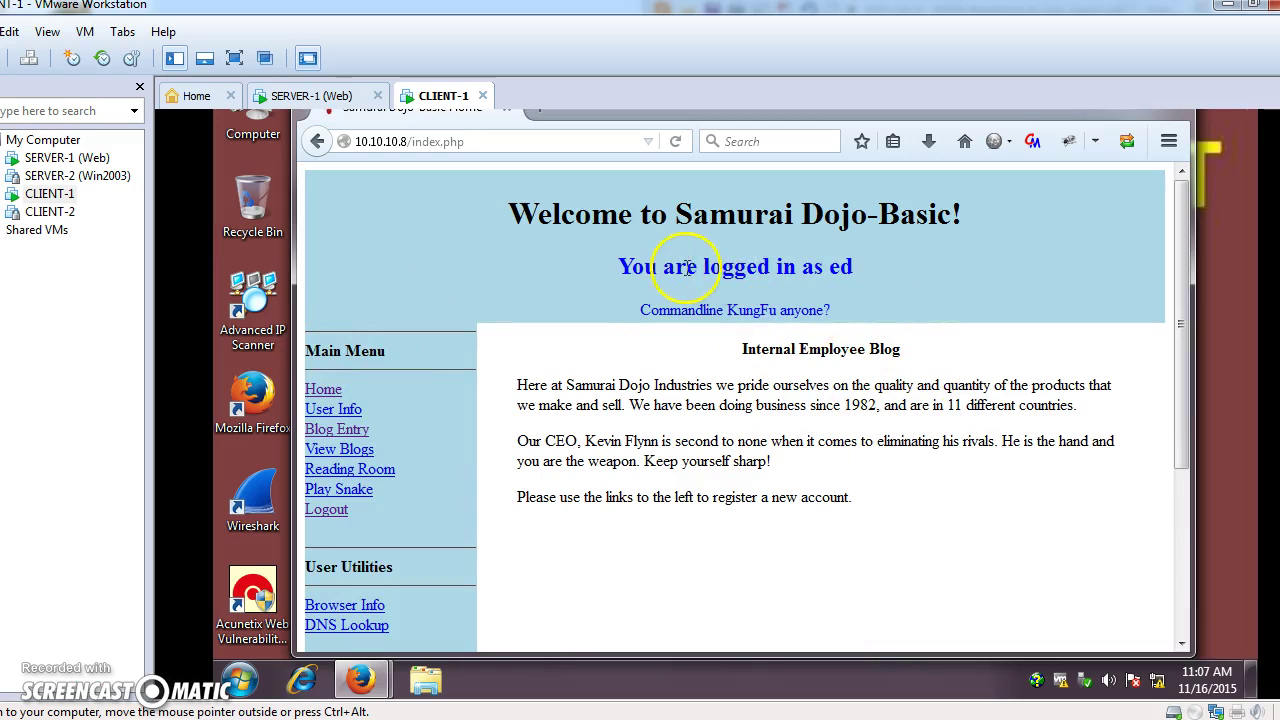
Confirm the Samurai Dojo header reads 'You are logged in as ed', then switch to the worksheet PDF.
drag(615, 265, 897, 293)
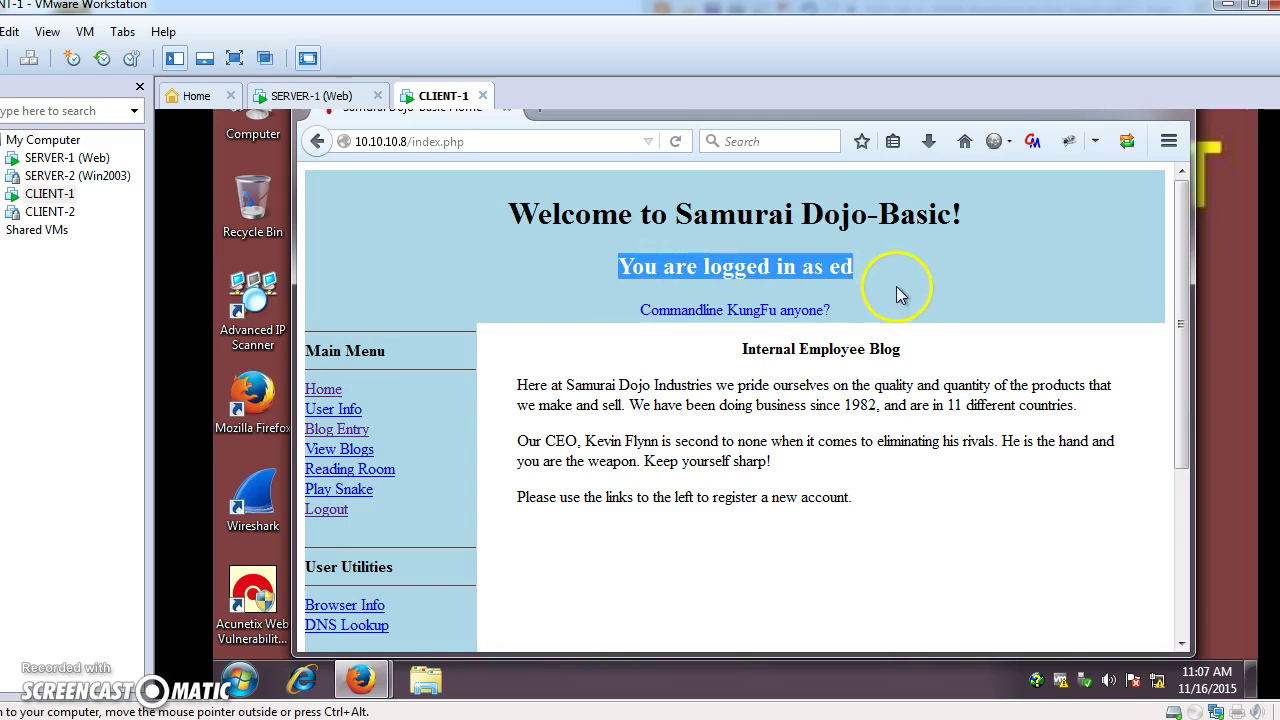
click(906, 296)
key(ctrl+alt)
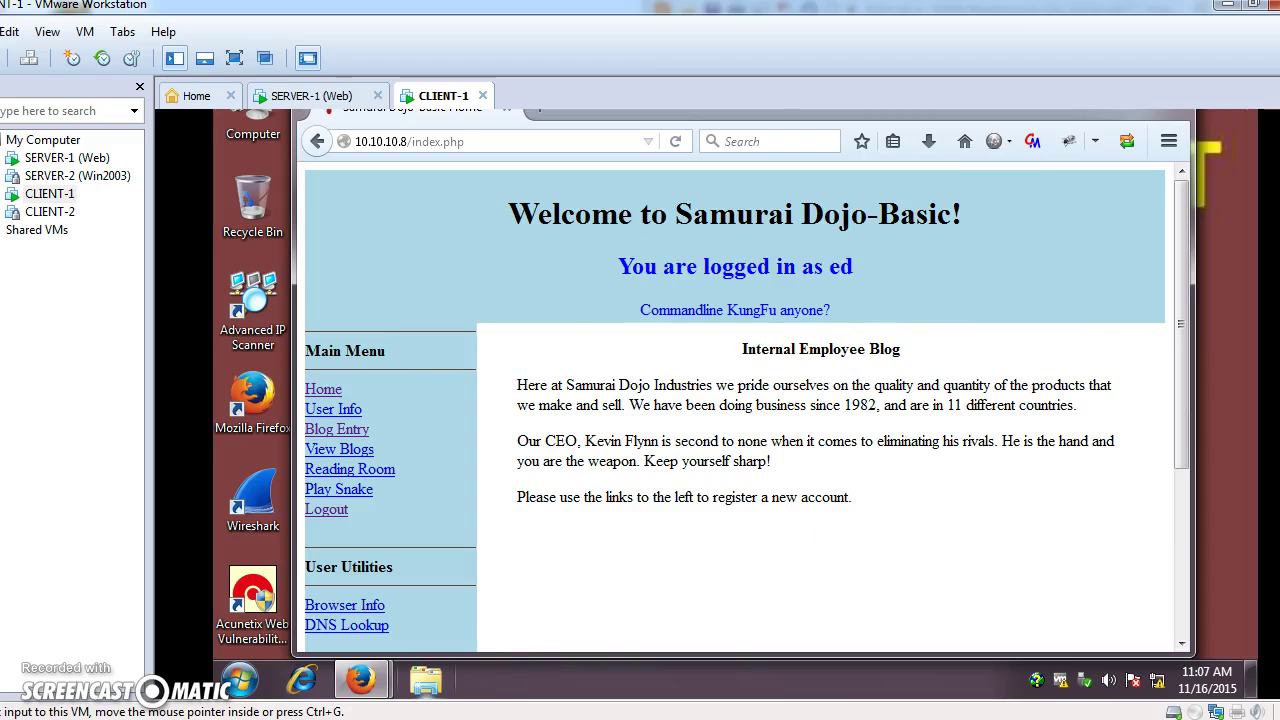
key(alt+Tab)
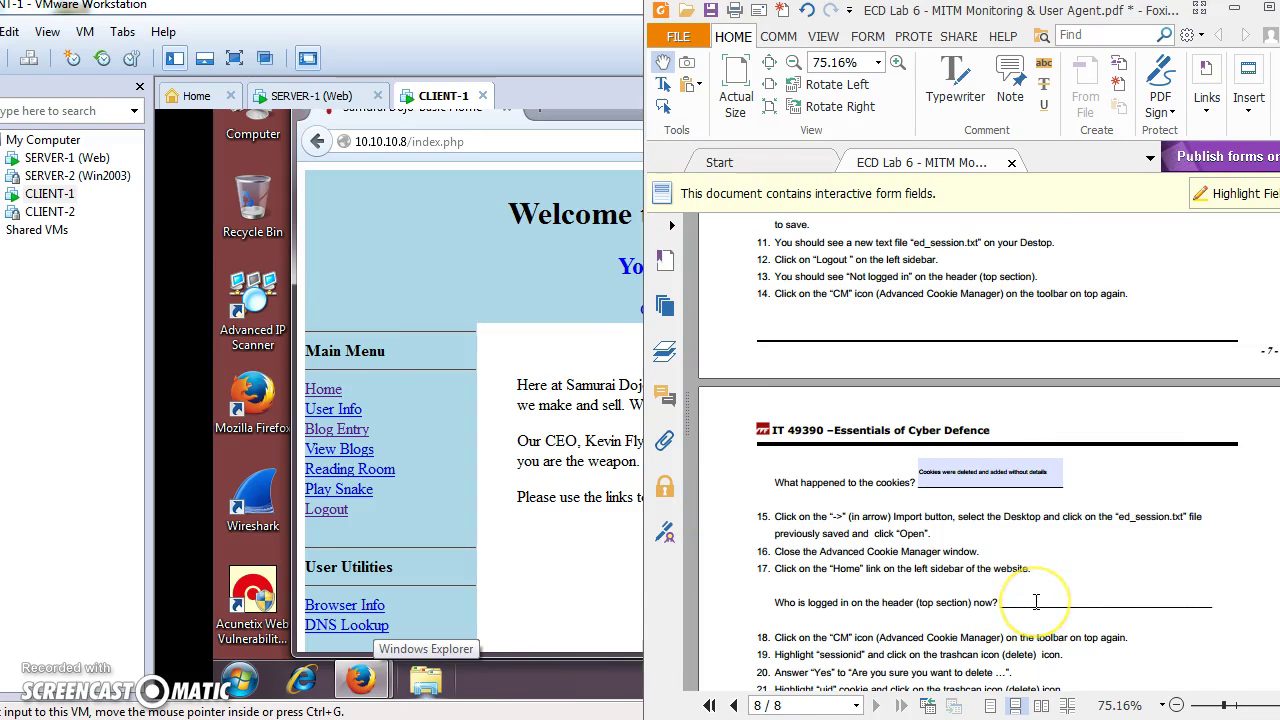
Fill the step-17 'Who is logged in' worksheet field with ED, then return to Firefox.
click(1036, 600)
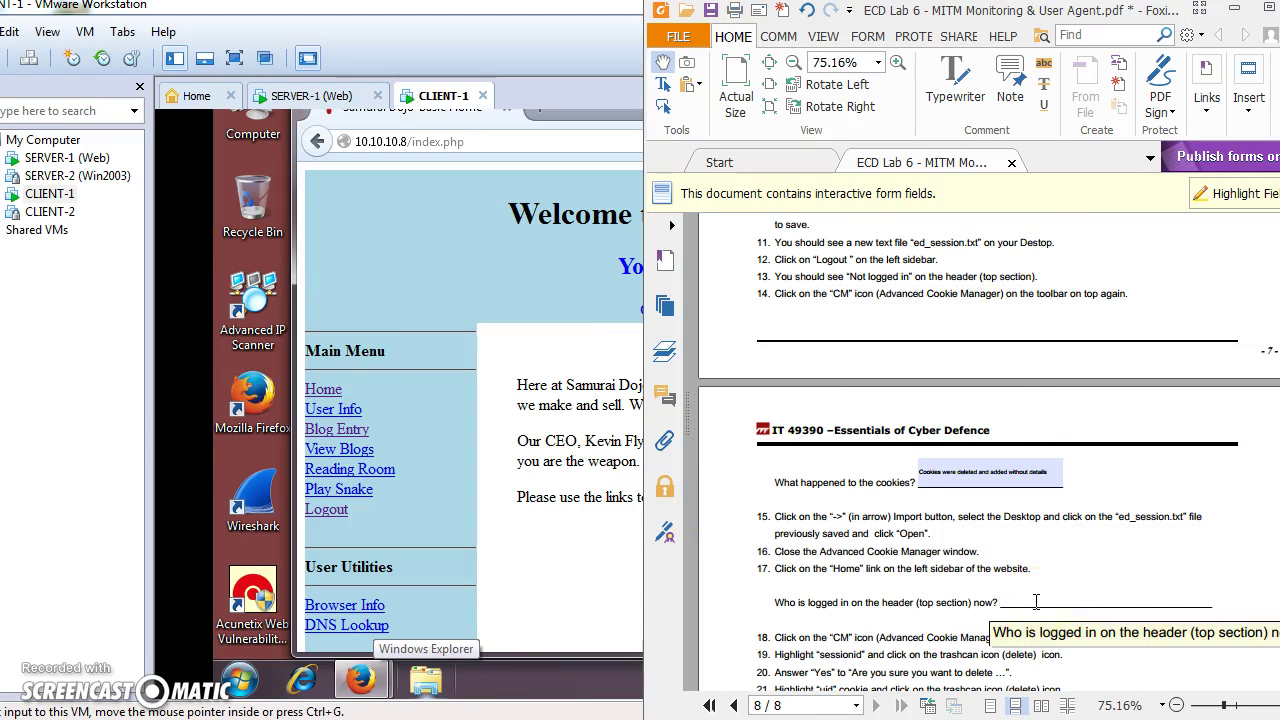
scroll(1069, 578, down, 3)
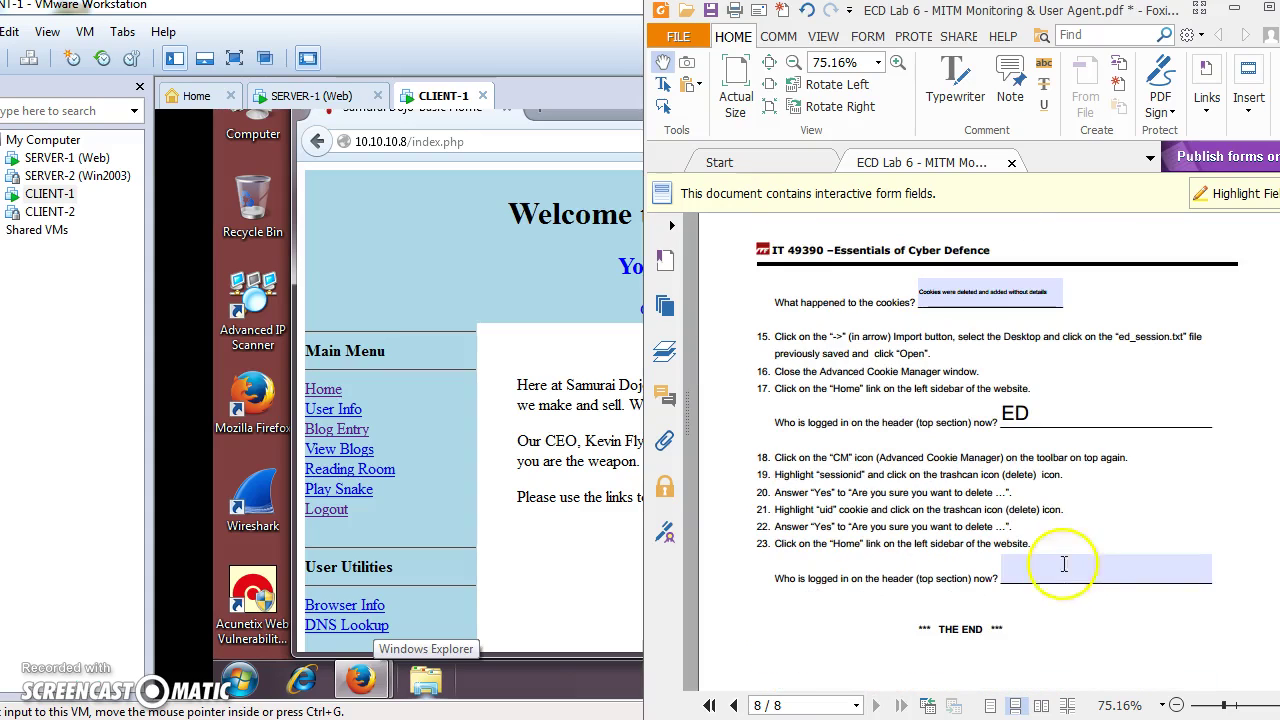
click(1080, 566)
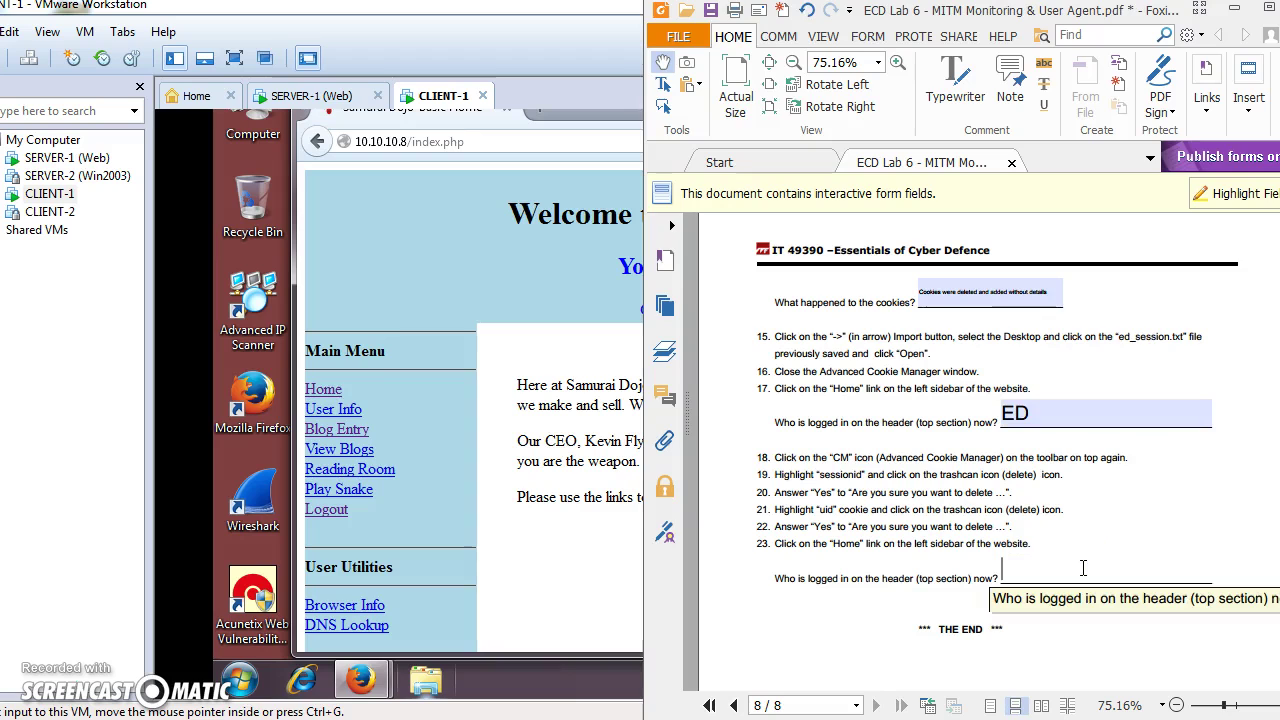
click(466, 598)
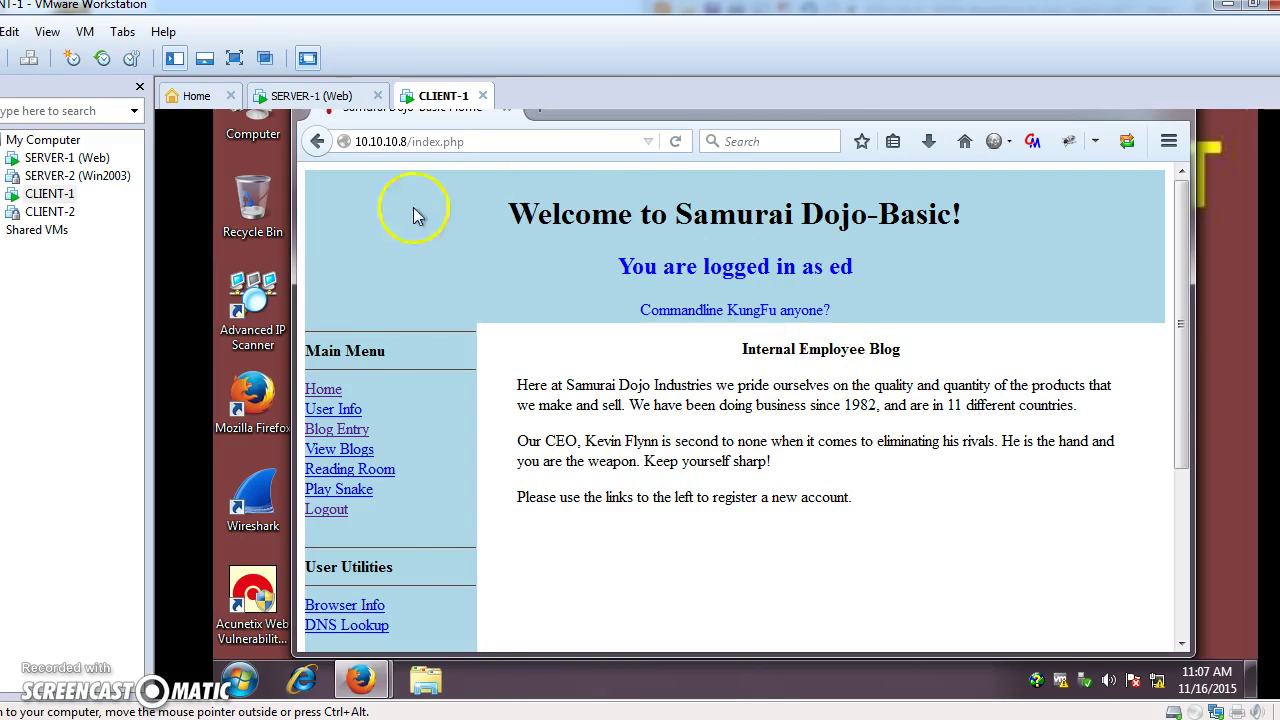
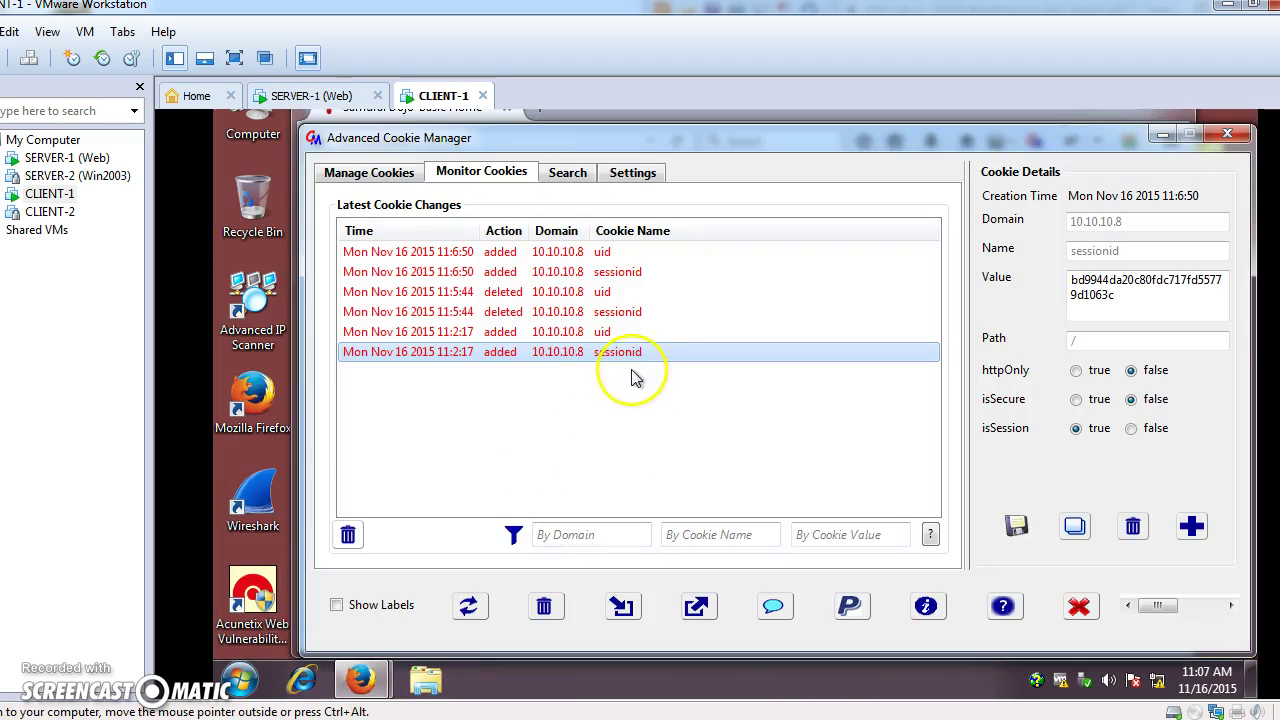
Place the cursor in the last answer field of the lab instructions document.
key(ctrl+alt)
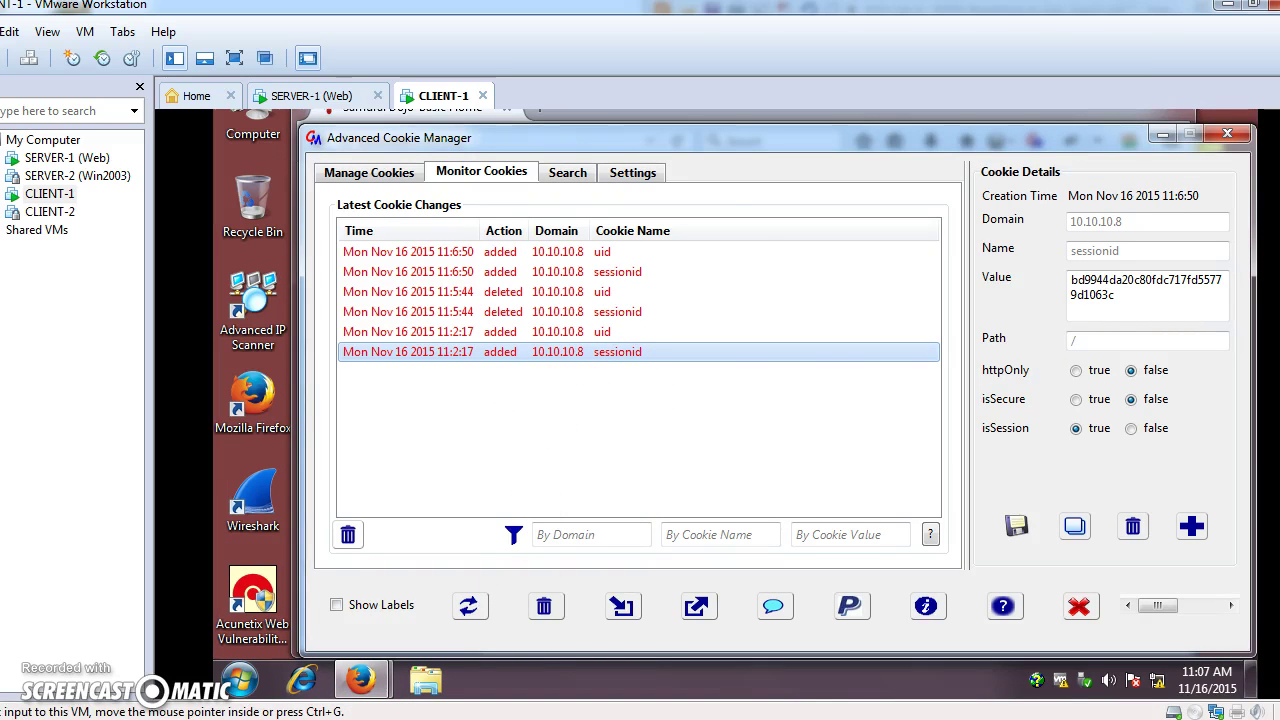
key(alt+Tab)
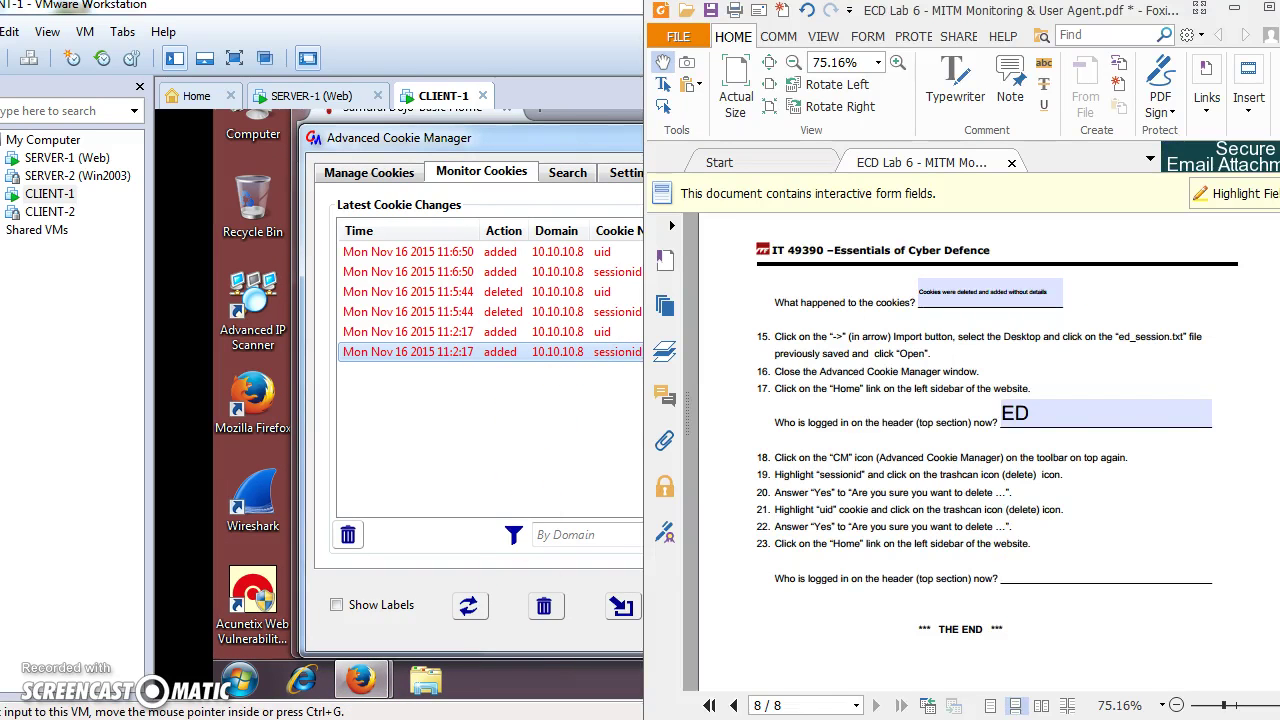
key(alt+Tab)
key(alt+Tab)
click(1100, 578)
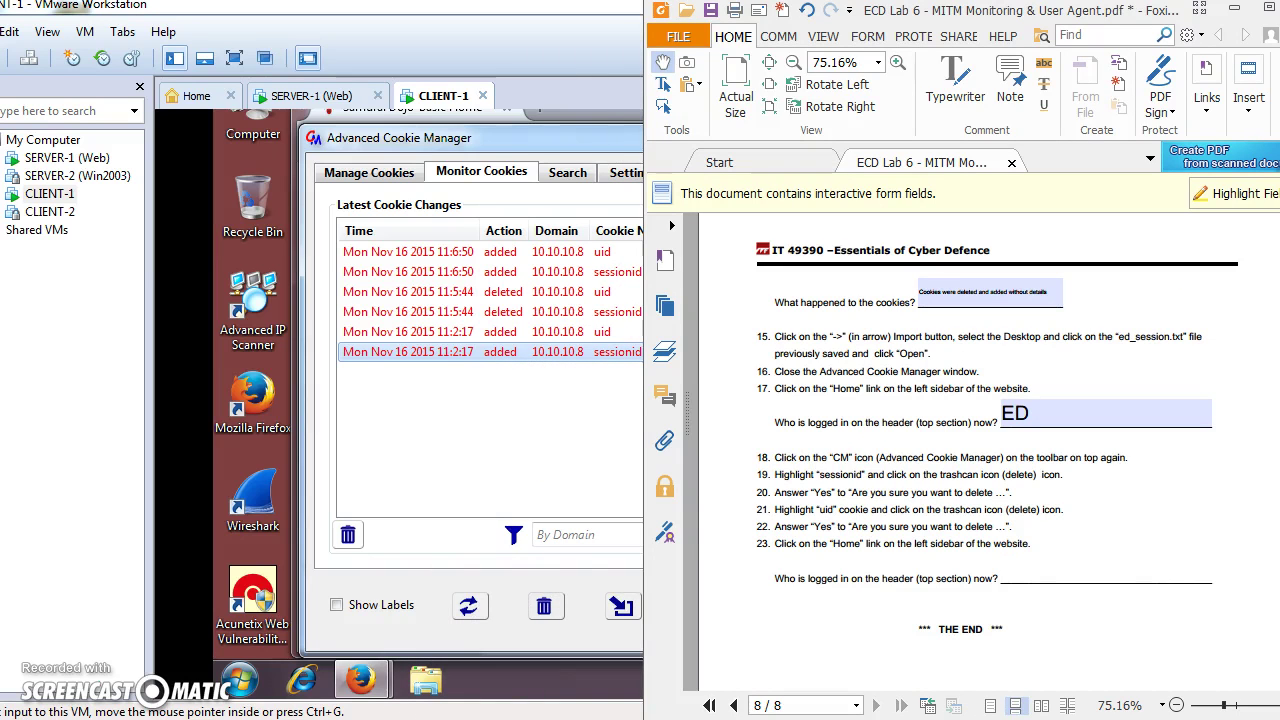
key(alt+Tab)
click(531, 366)
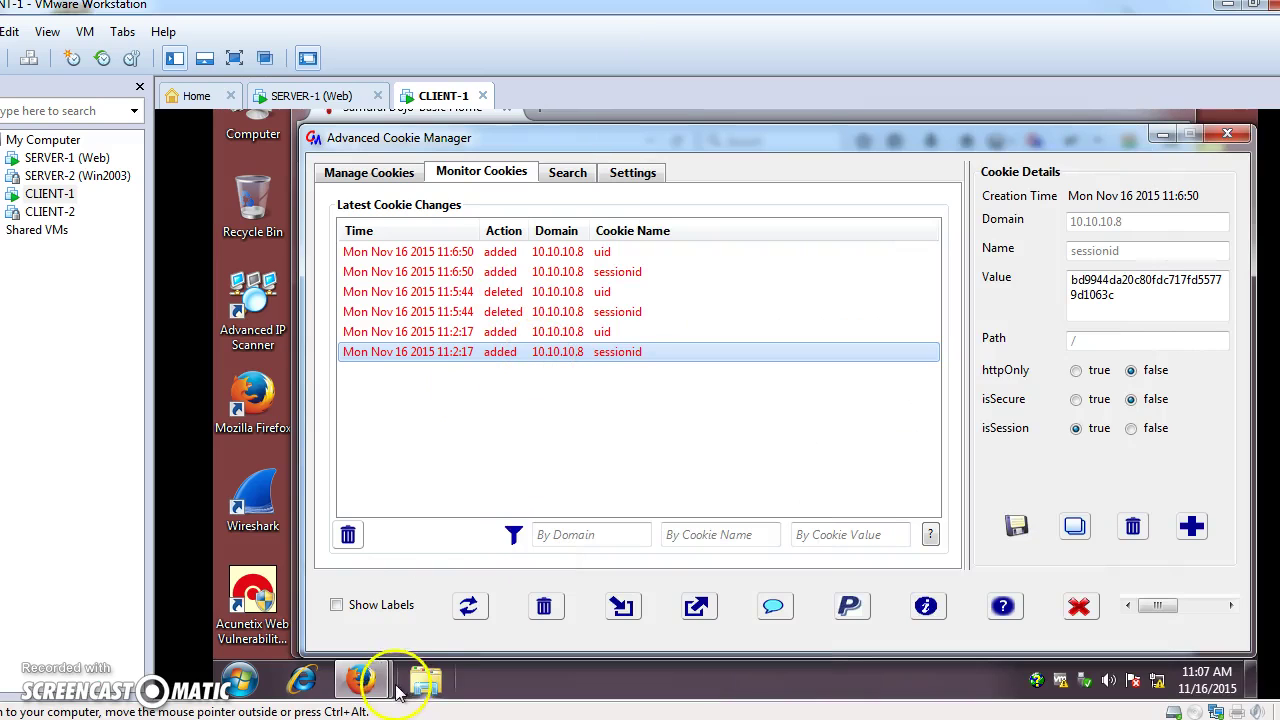
mouse_move(361, 680)
key(alt+Tab)
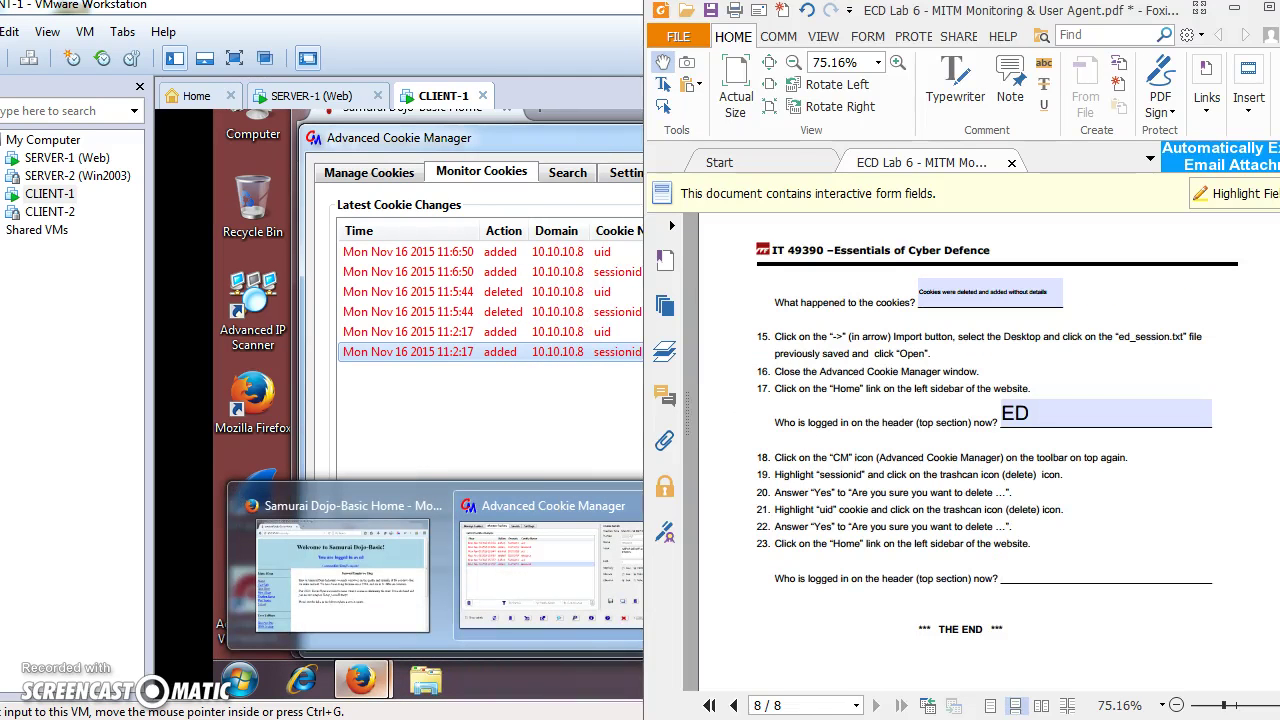
Delete all cookies from every domain, including the 10.10.10.8 sessionid and uid cookies.
click(543, 350)
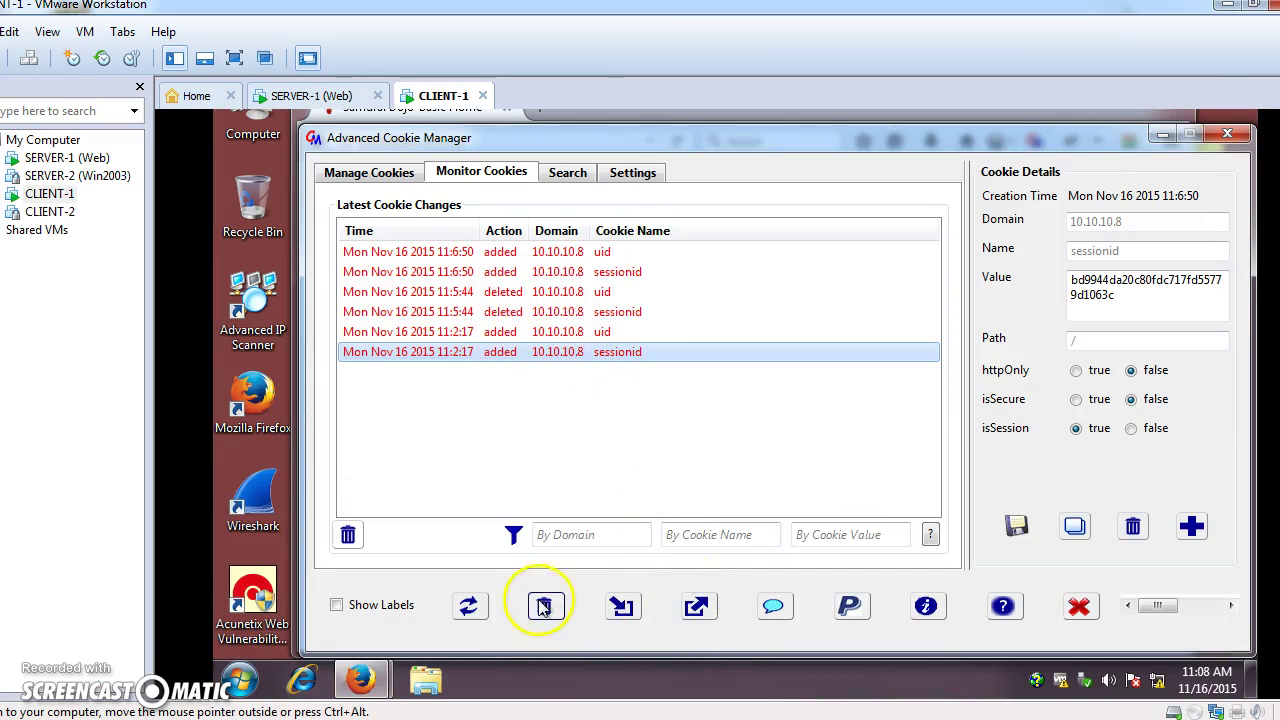
click(544, 606)
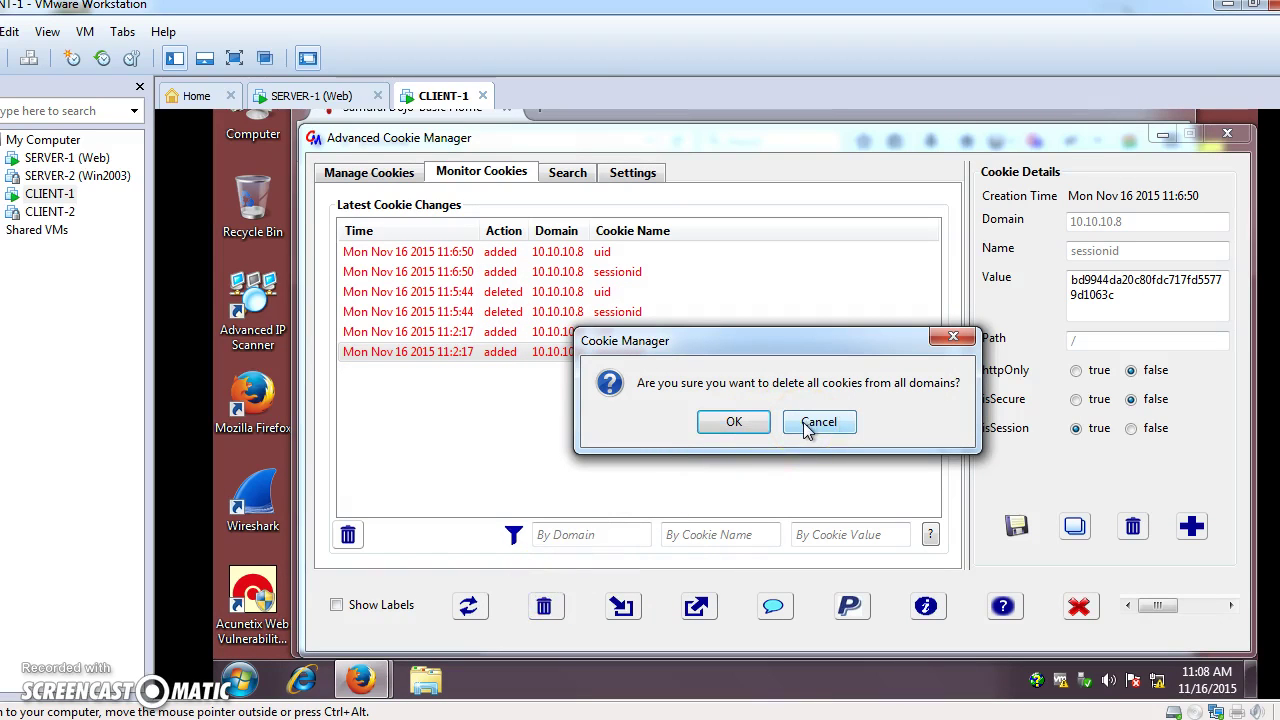
click(735, 422)
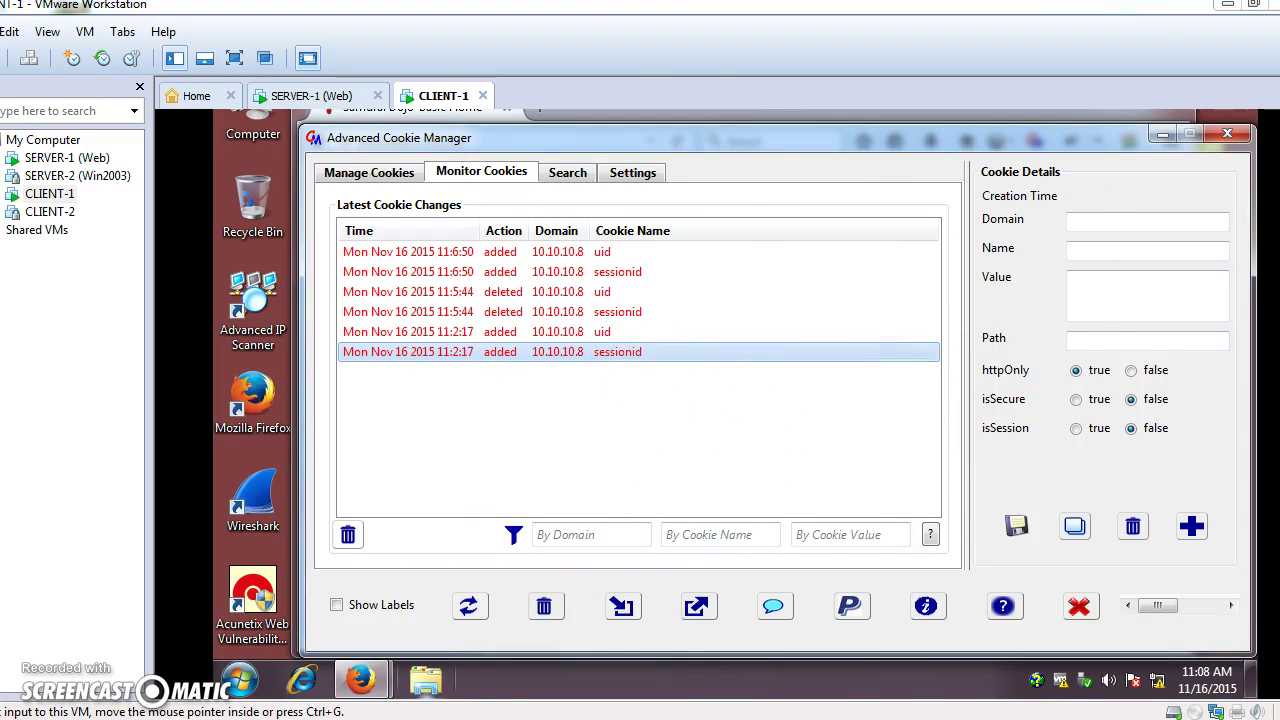
key(alt+Tab)
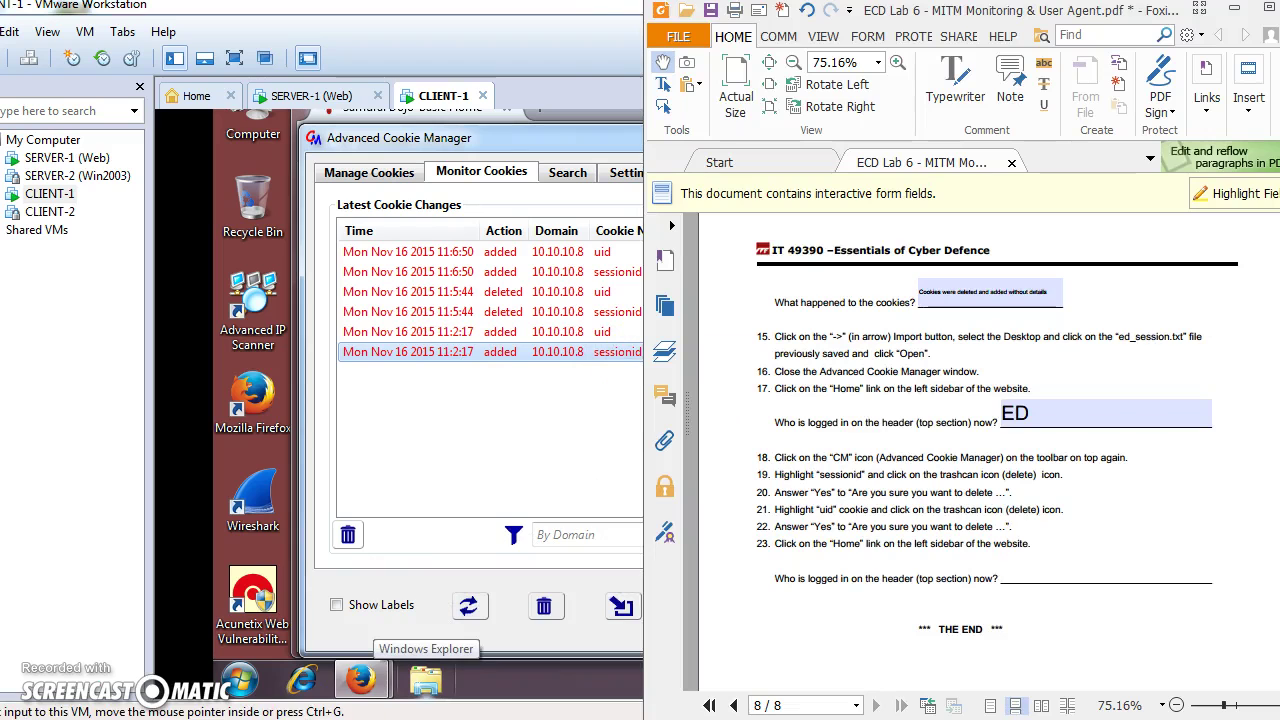
click(357, 680)
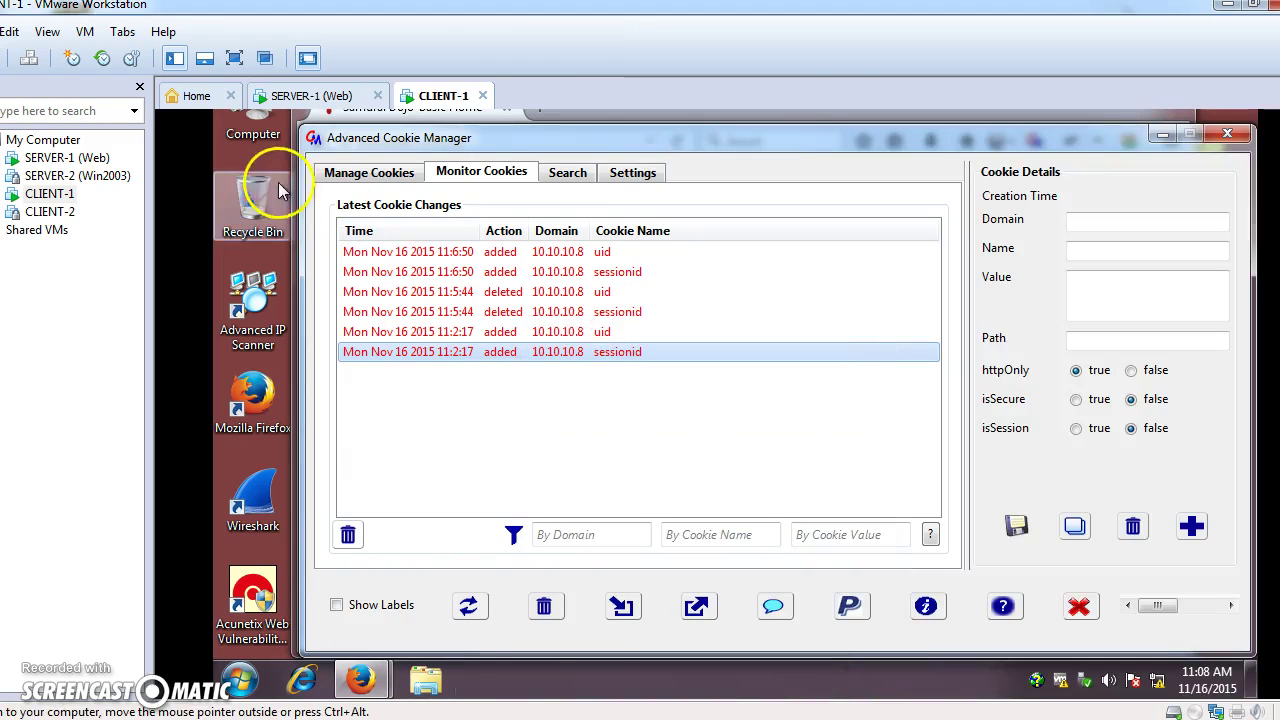
Reload the Samurai Dojo home page at 10.10.10.8 so its header shows 'Not logged in'.
click(588, 116)
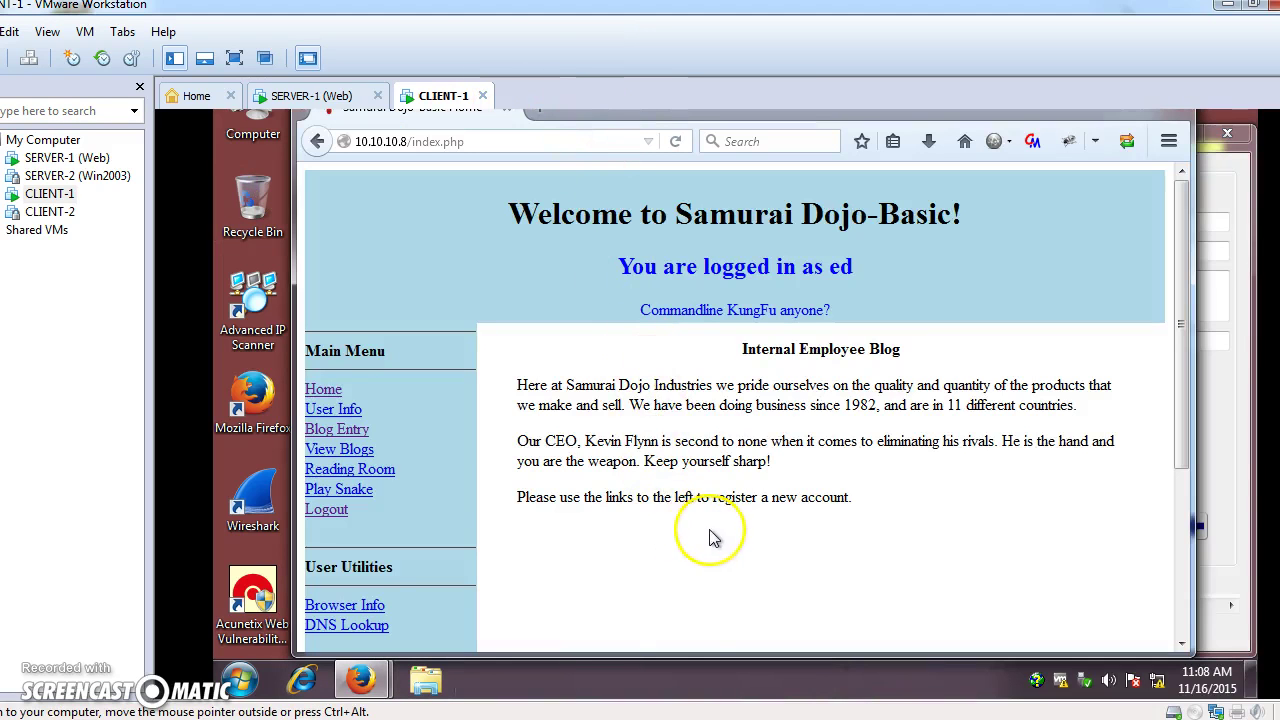
click(322, 391)
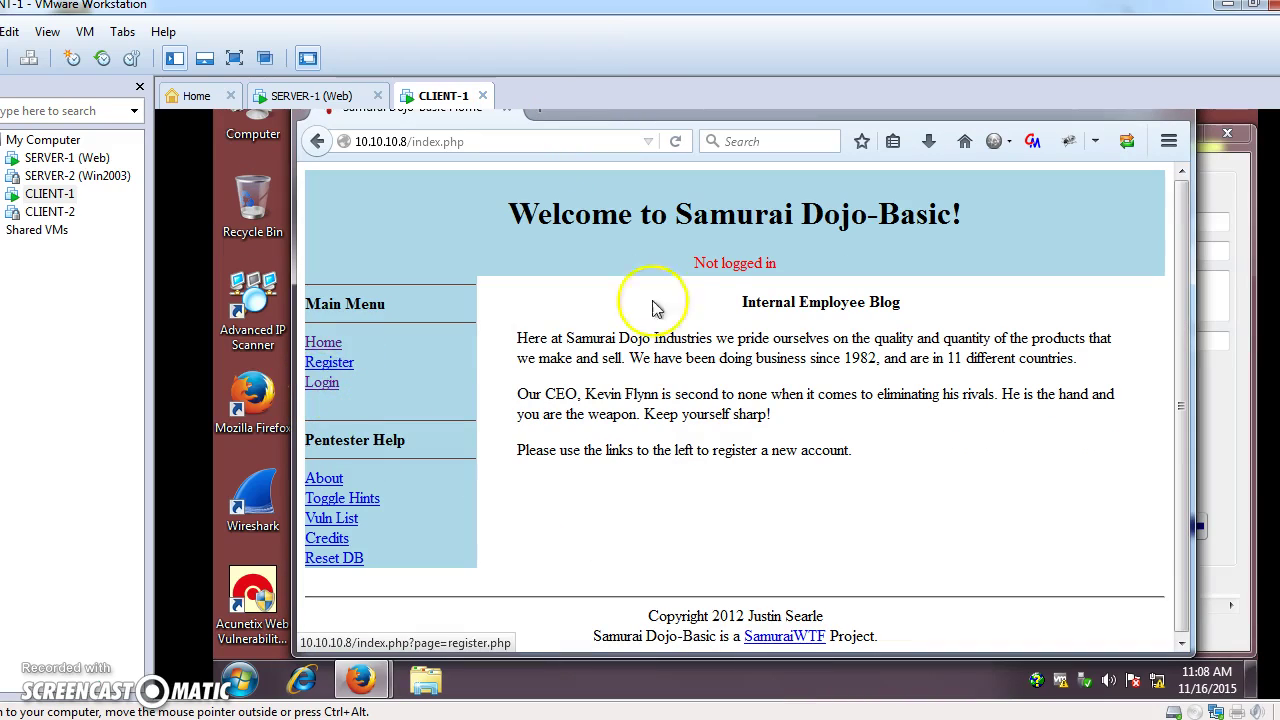
key(alt+Tab)
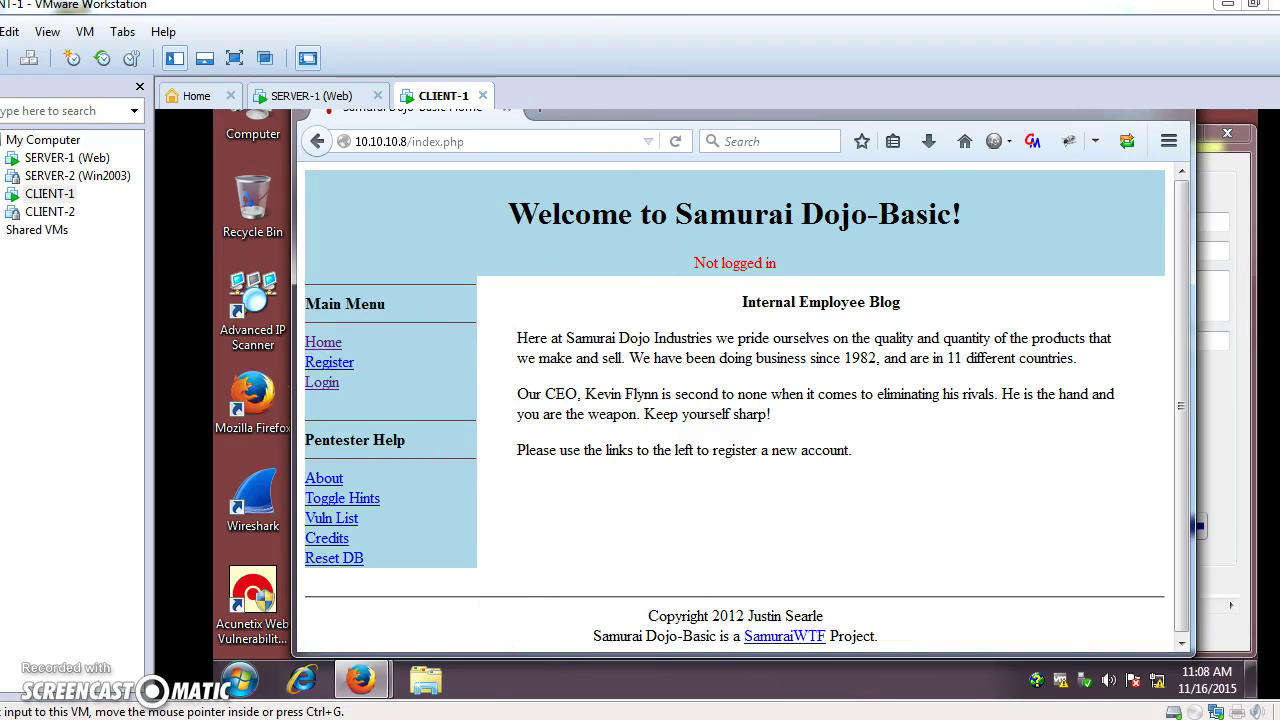